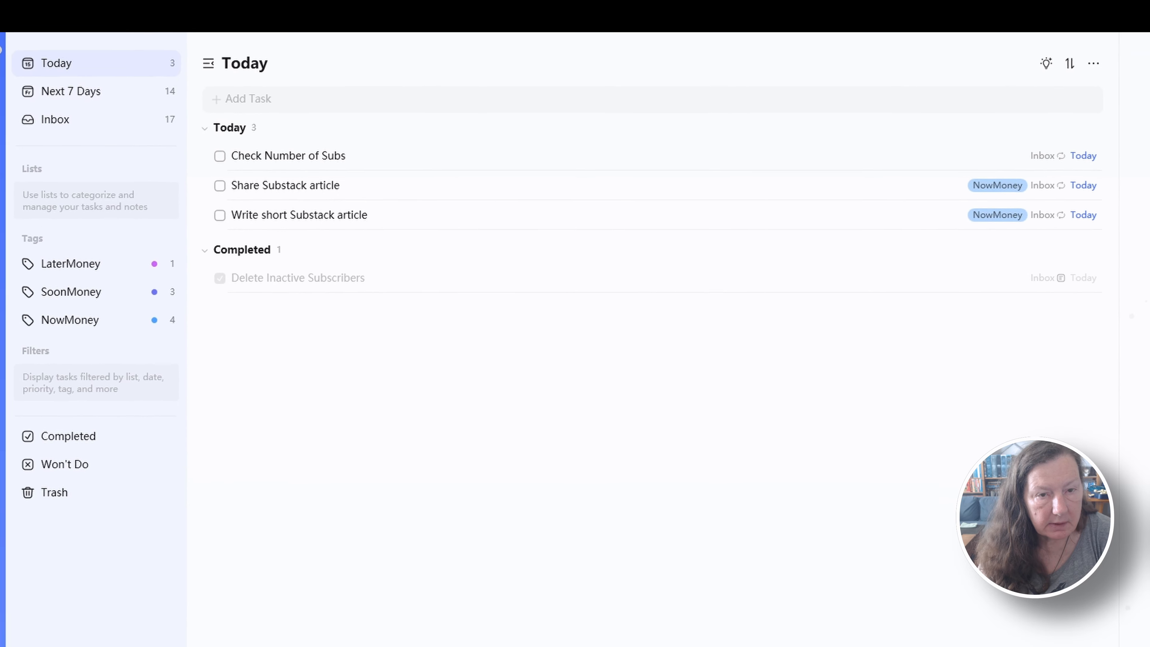
# View the habit tracker, and return to the Today task list
pyautogui.click(16, 206)
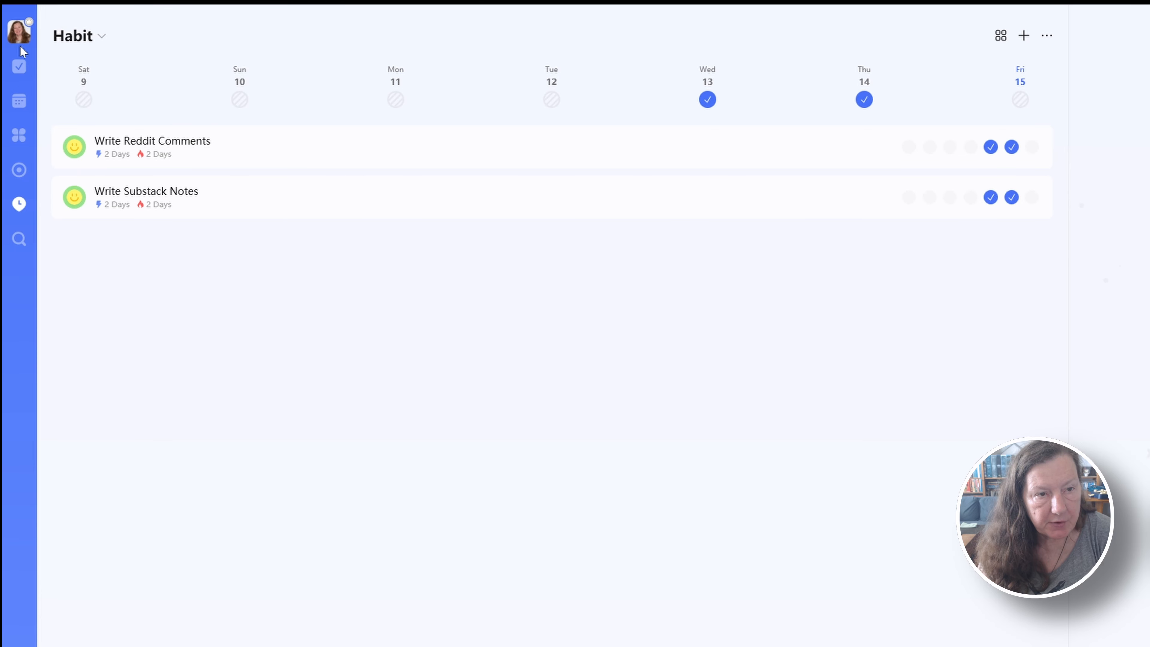
pyautogui.click(22, 67)
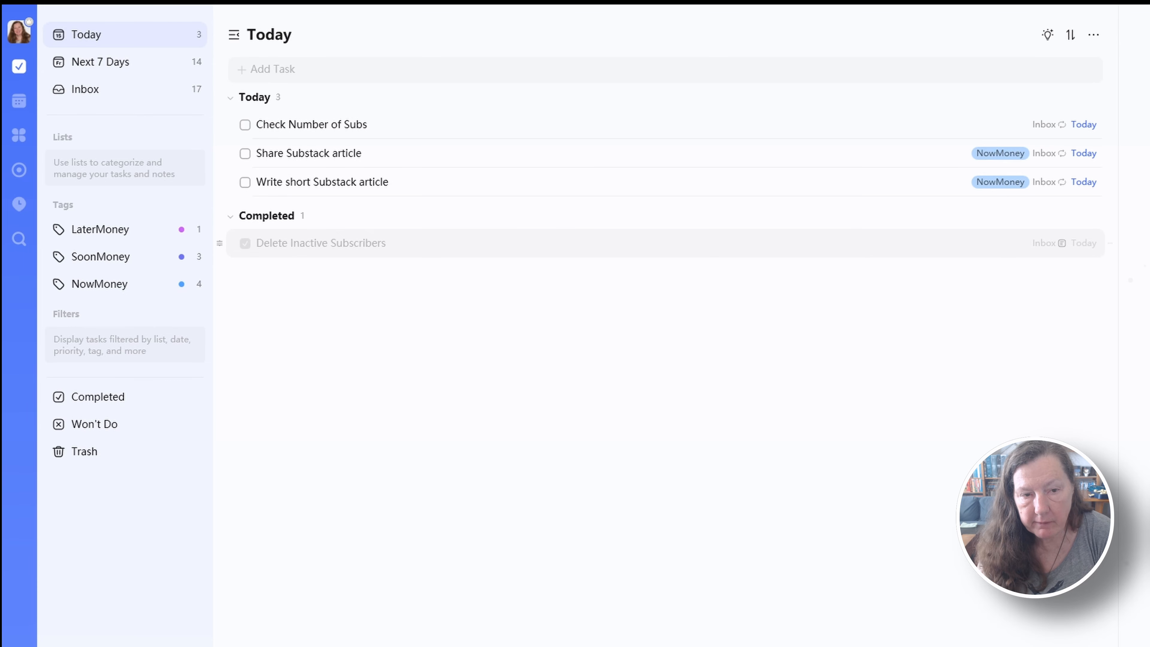
# Reopen the completed Delete Inactive Subscribers task and mark it as completed again
pyautogui.click(245, 243)
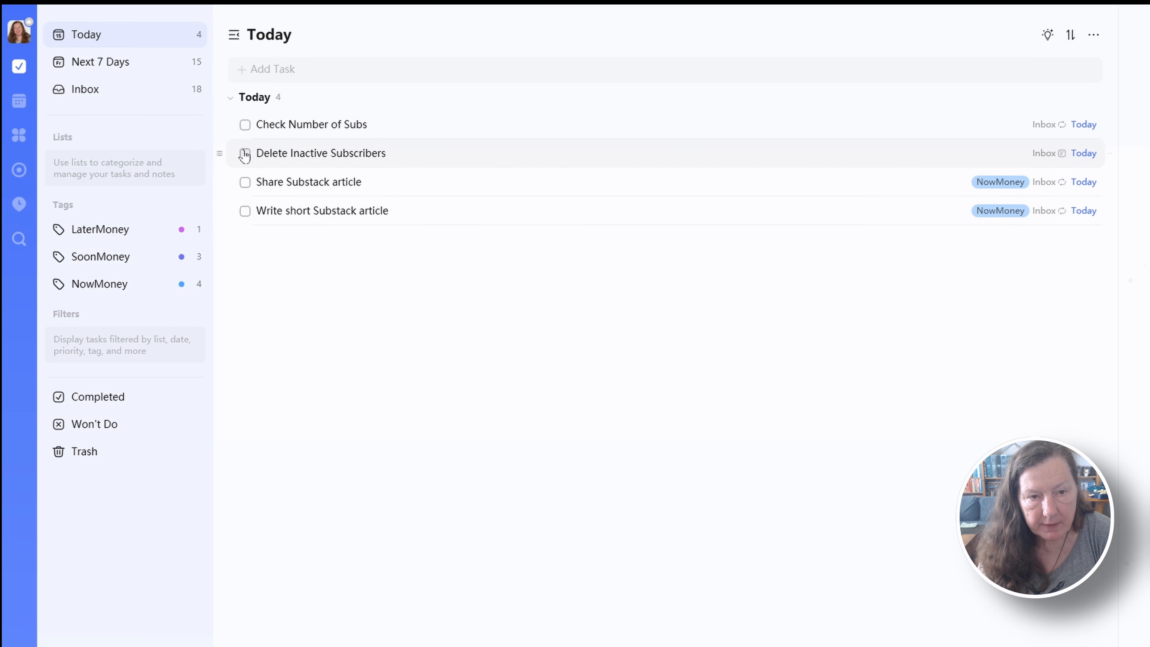
pyautogui.click(245, 154)
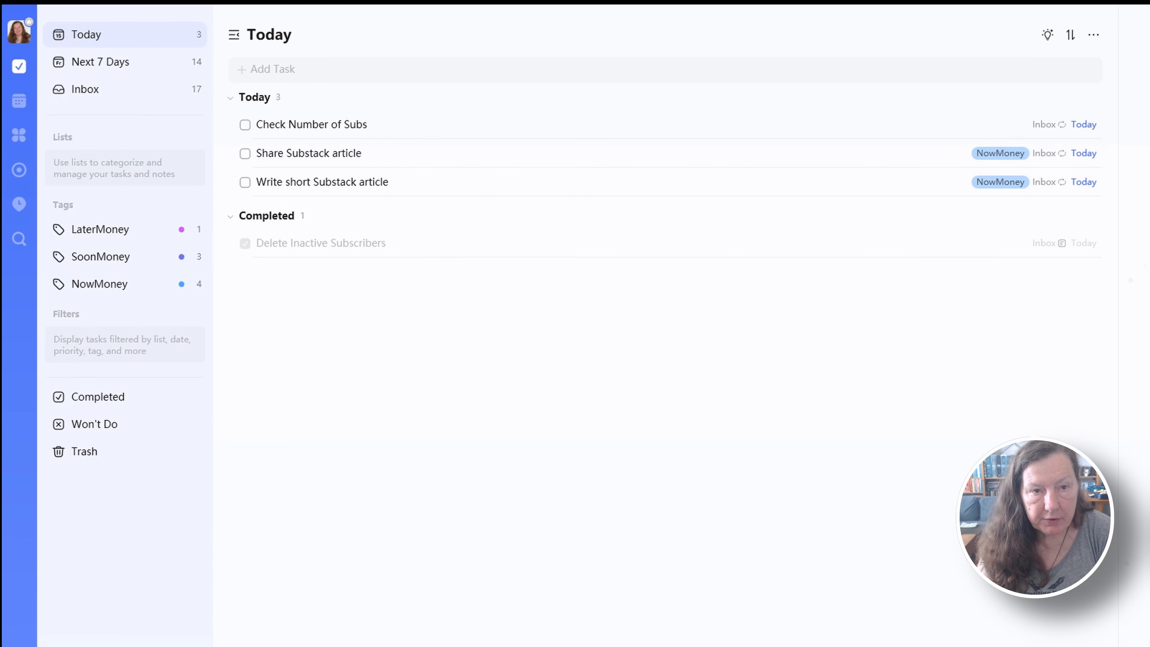
# Add a task named "Task 1" due today to the Today list and select it
pyautogui.click(276, 68)
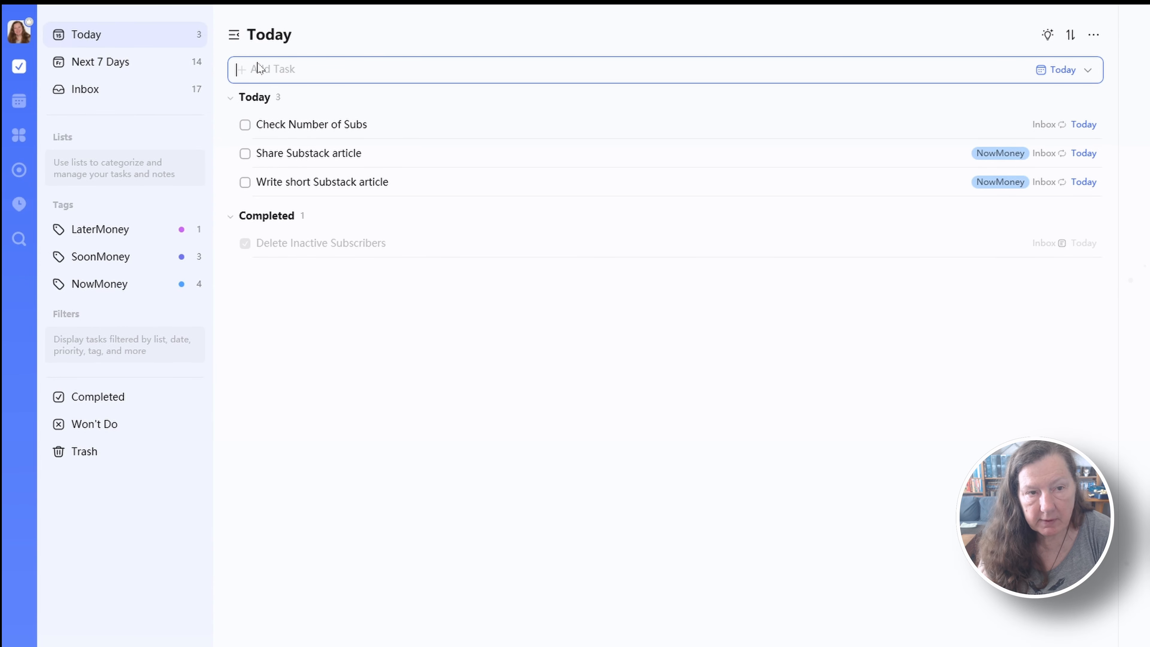
pyautogui.click(114, 35)
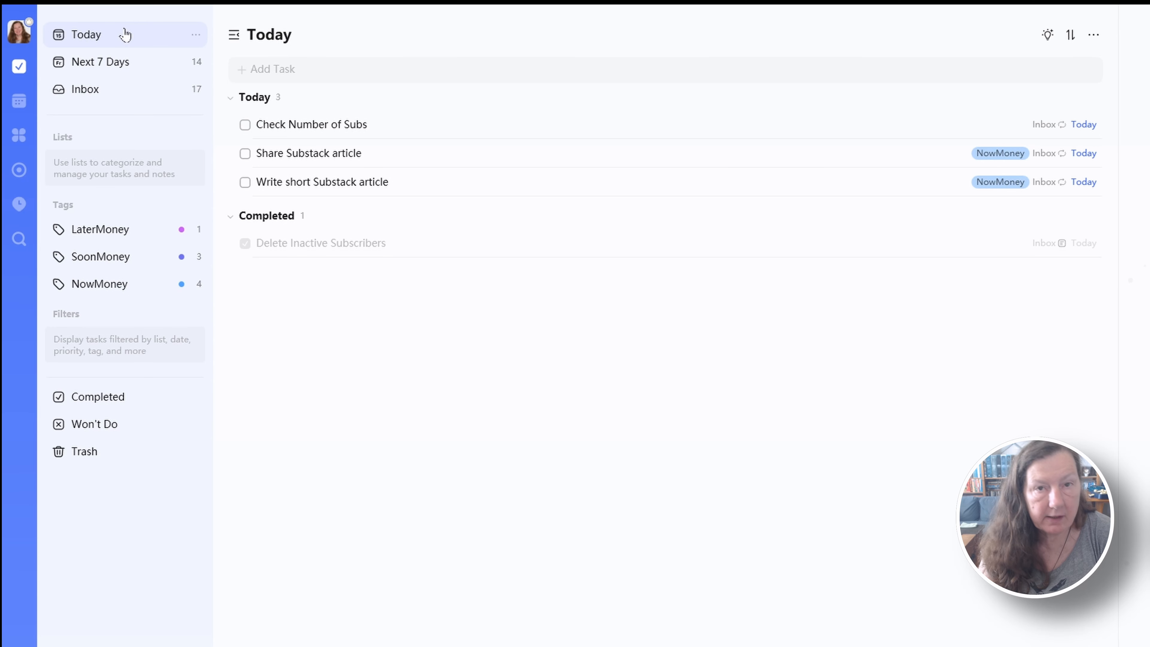
pyautogui.click(276, 69)
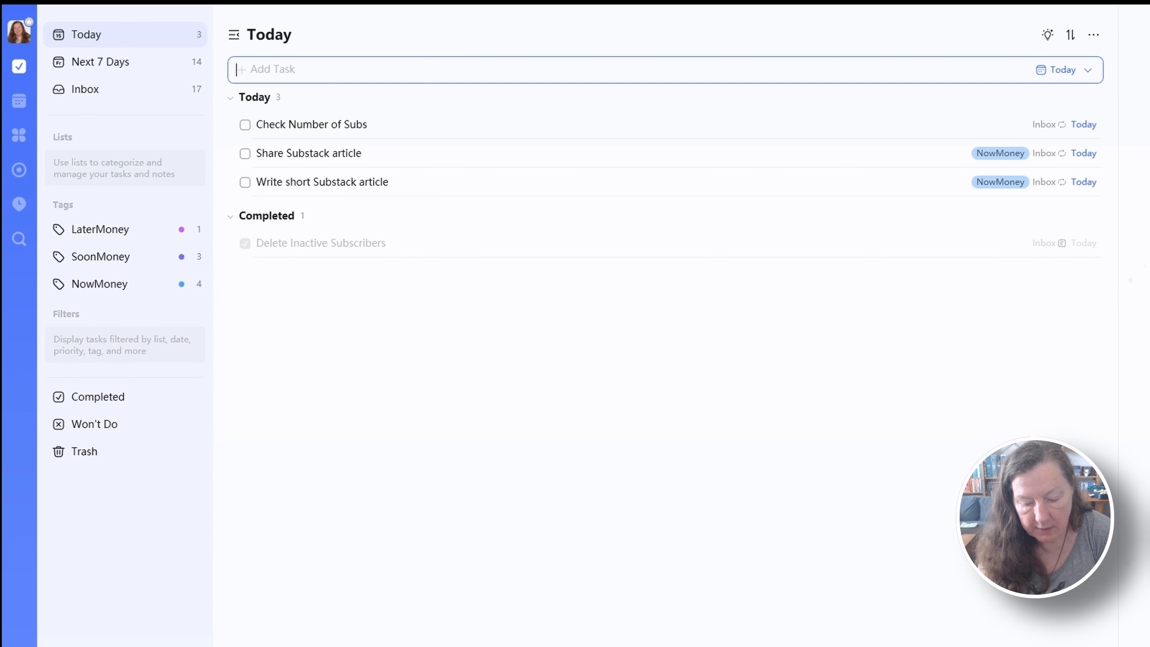
pyautogui.write('Add')
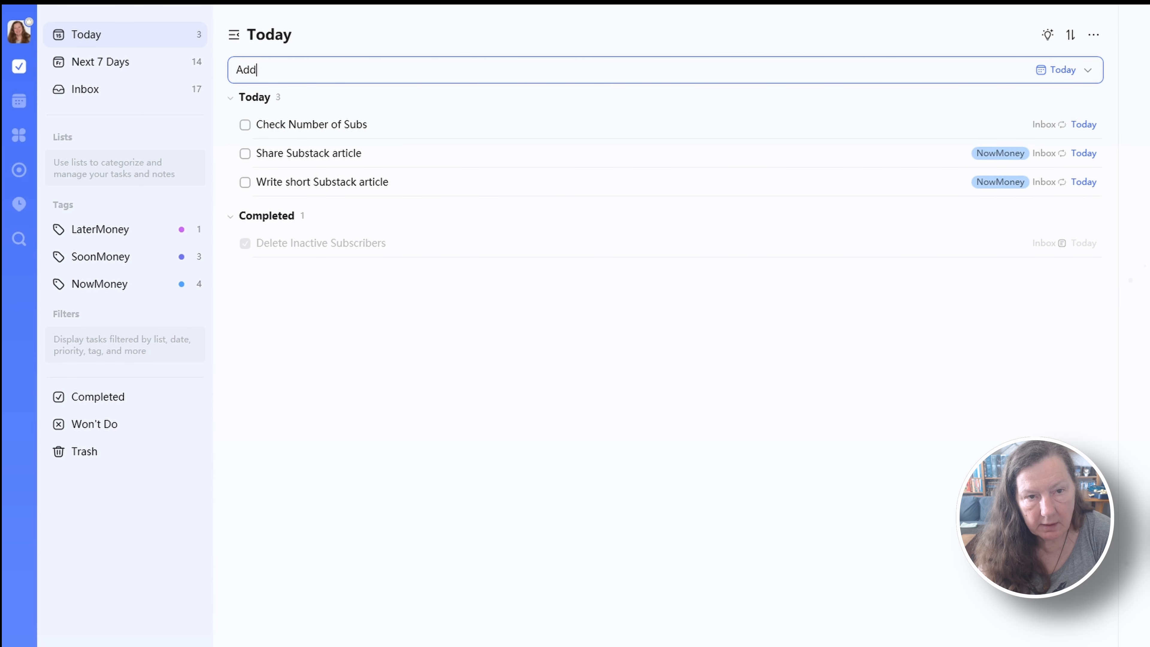
pyautogui.press('BackSpace')
pyautogui.press('BackSpace')
pyautogui.press('BackSpace')
pyautogui.write('Task')
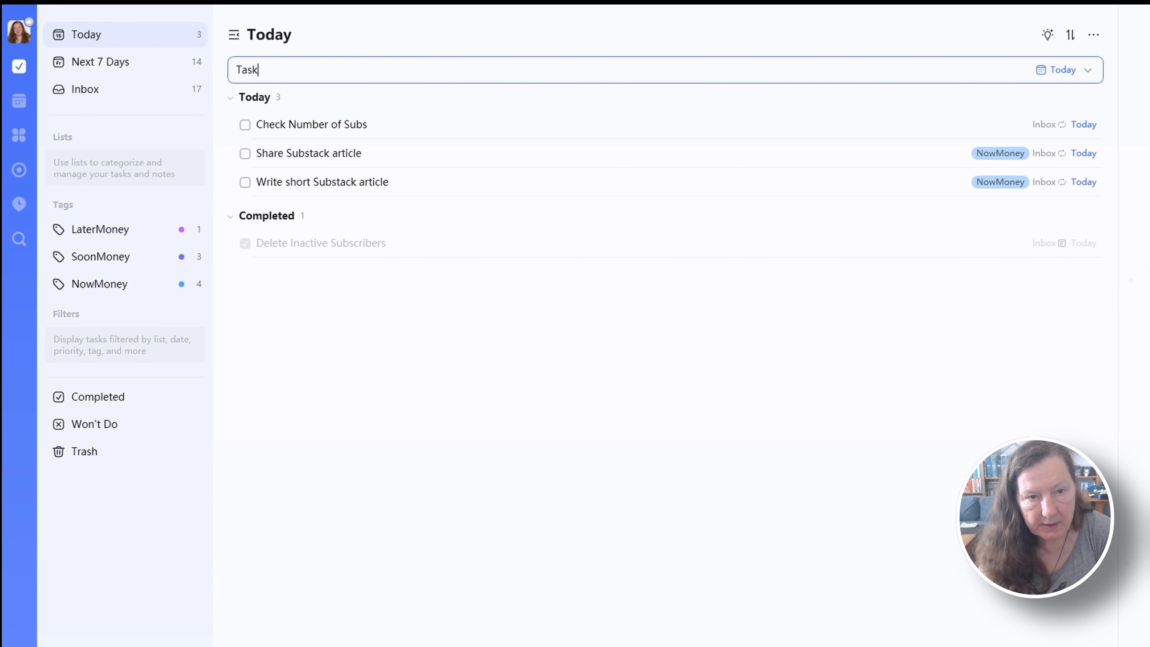
pyautogui.write(' 1 today')
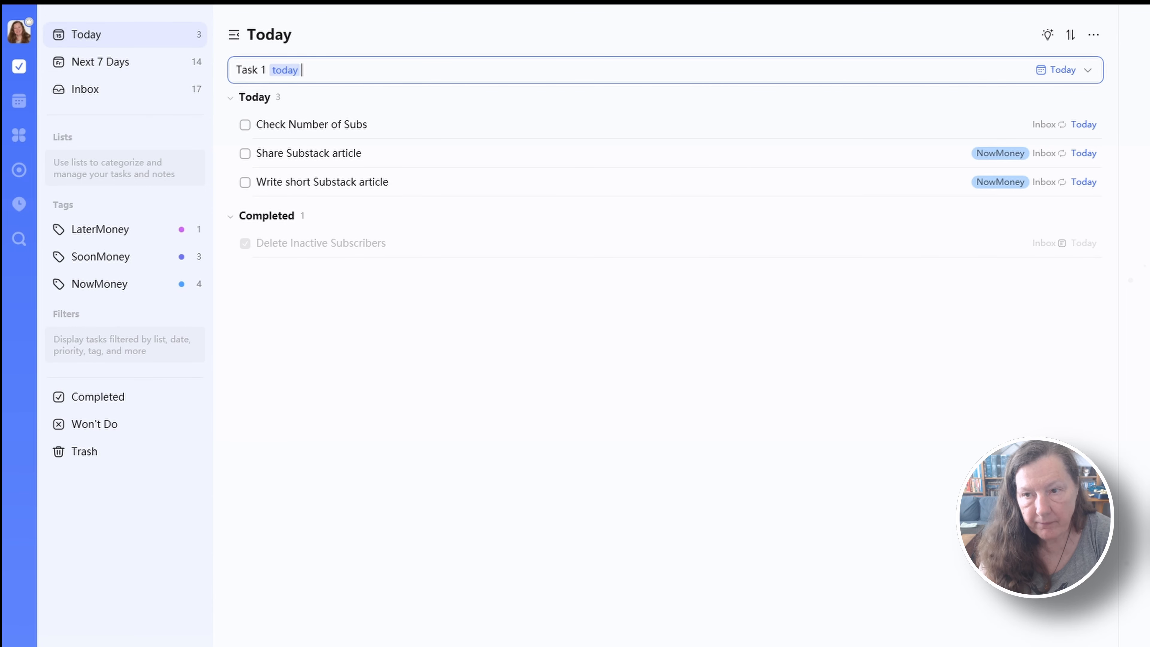
pyautogui.press('Return')
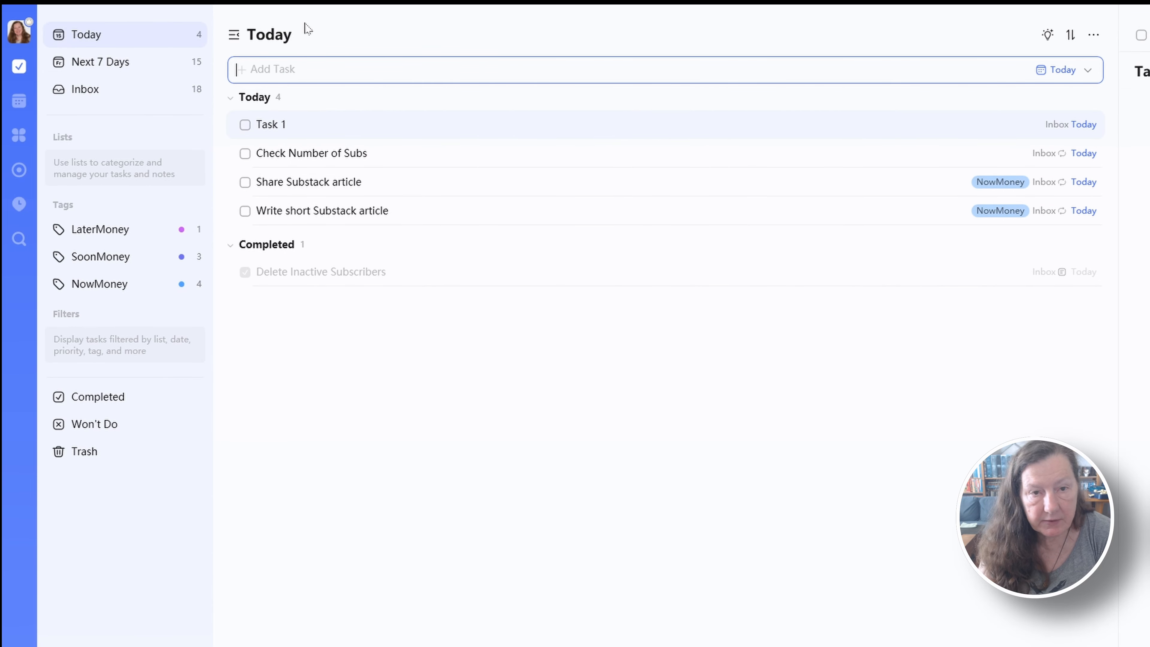
pyautogui.click(285, 124)
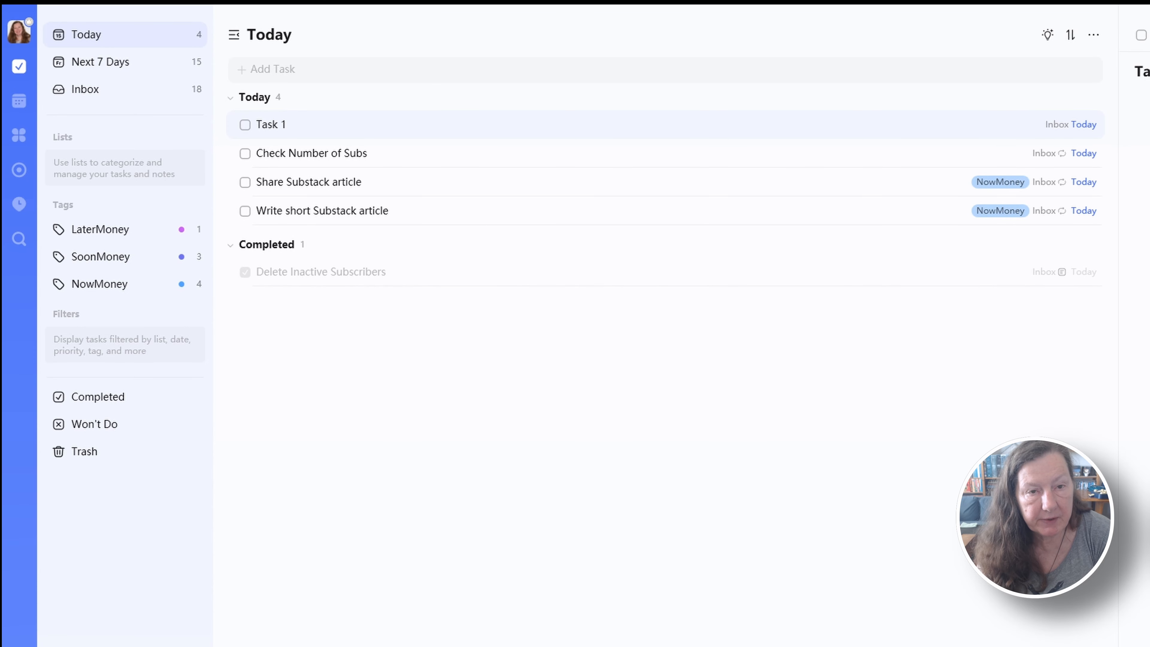
# Enter "Task 2 monthly" as the text of a new task in the Today list
pyautogui.click(272, 69)
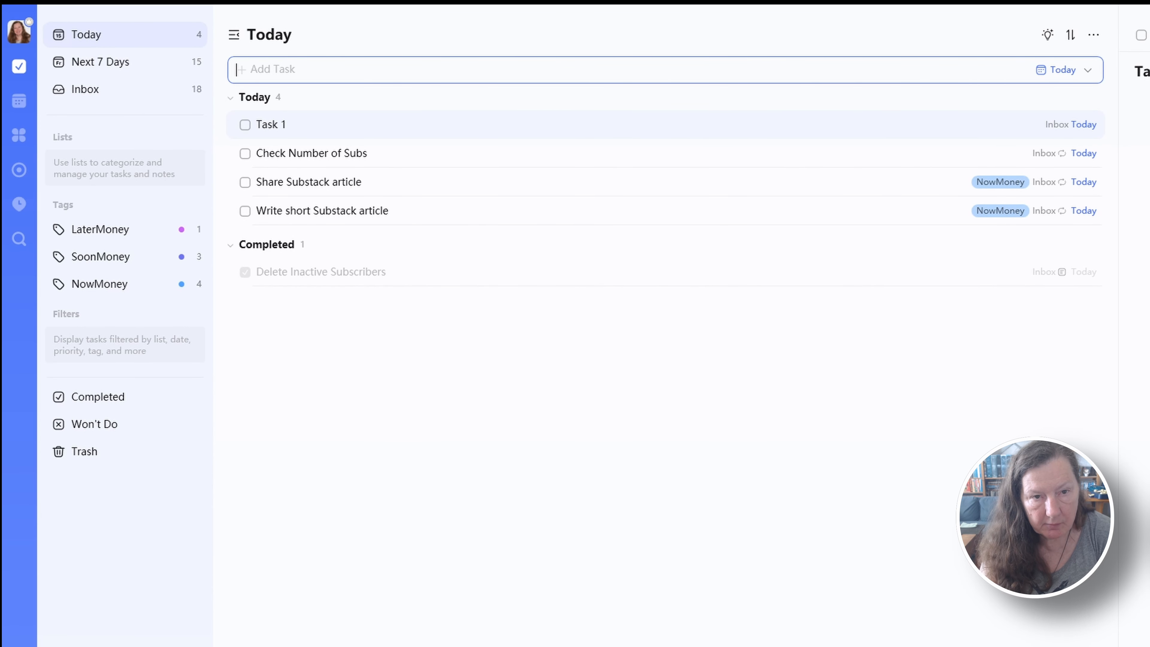
pyautogui.write('Task ')
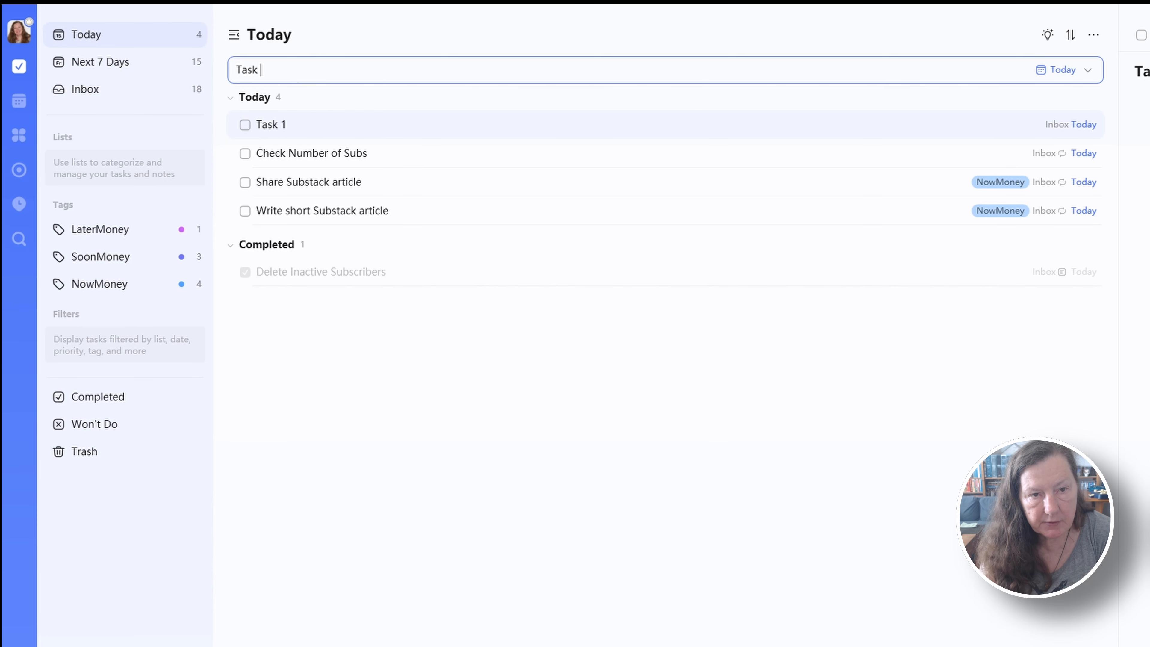
pyautogui.write('2 monthly')
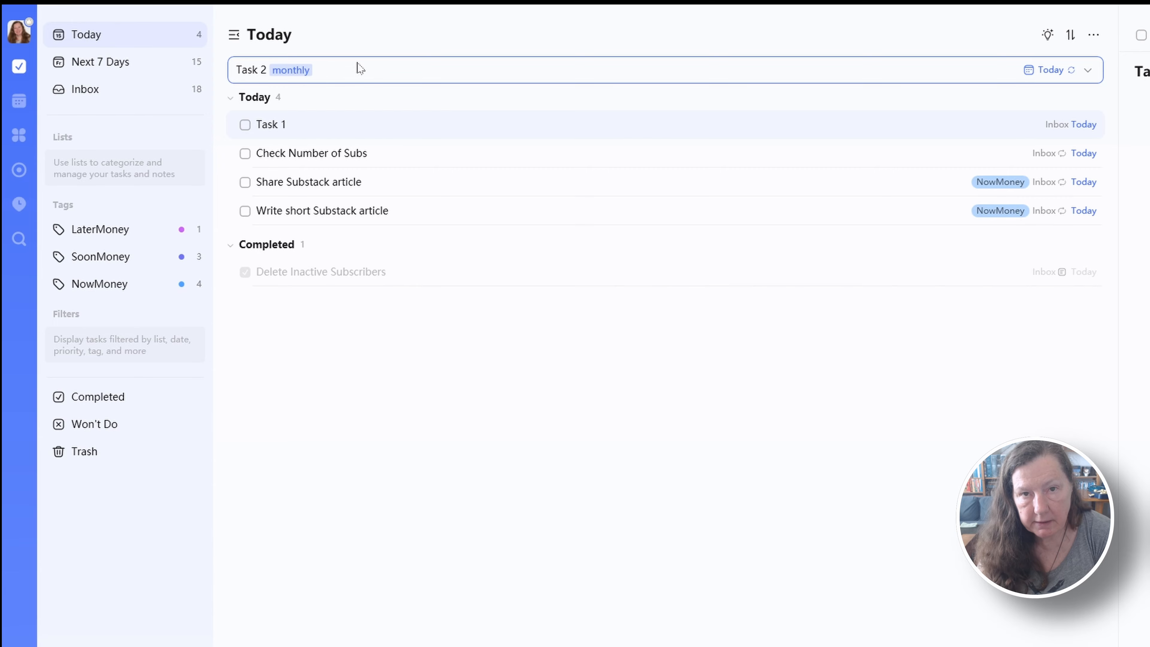
# Schedule the new task for May 20, 2026, repeating monthly on the 20th, and add it to the list
pyautogui.click(1040, 71)
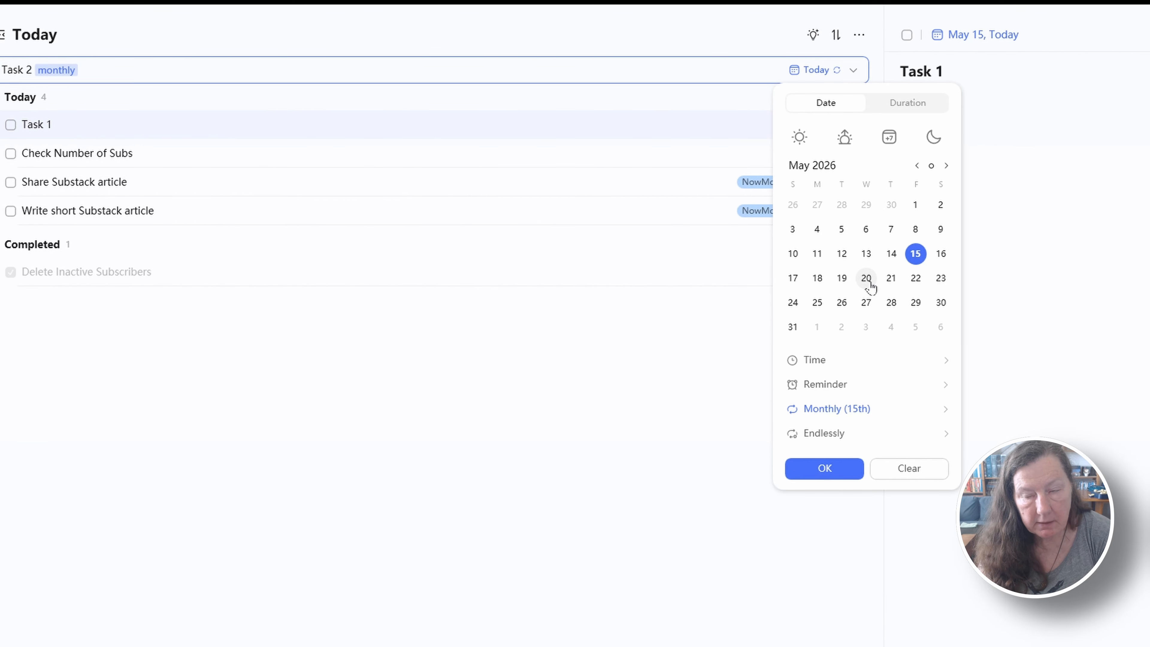
pyautogui.click(871, 282)
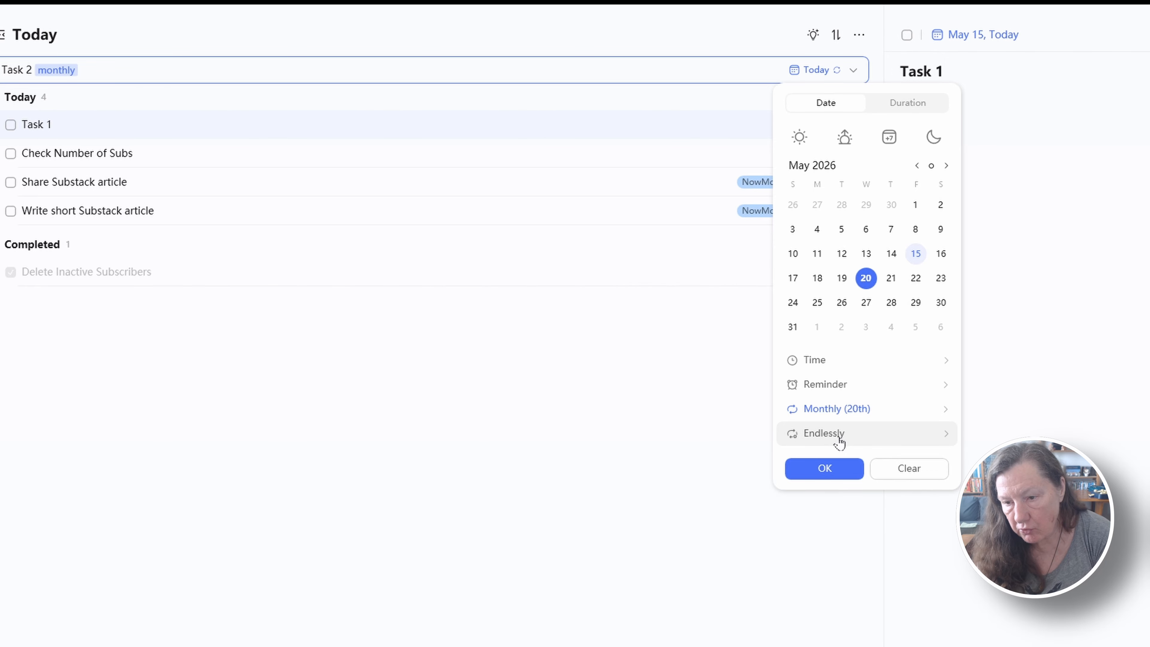
pyautogui.click(800, 437)
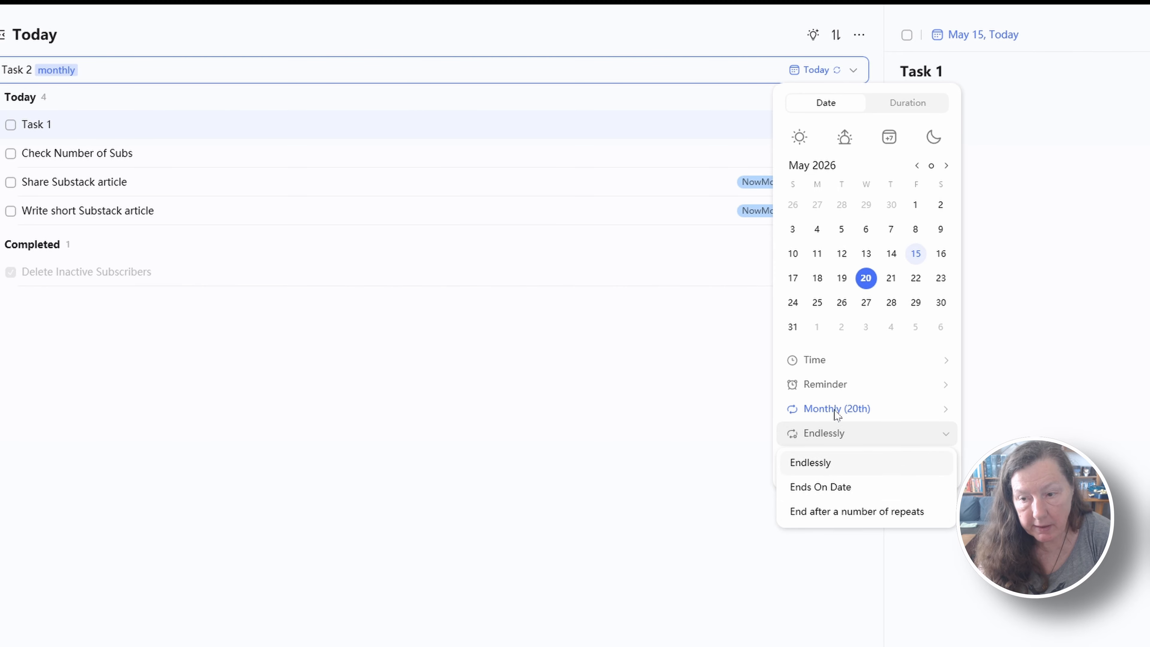
pyautogui.click(893, 395)
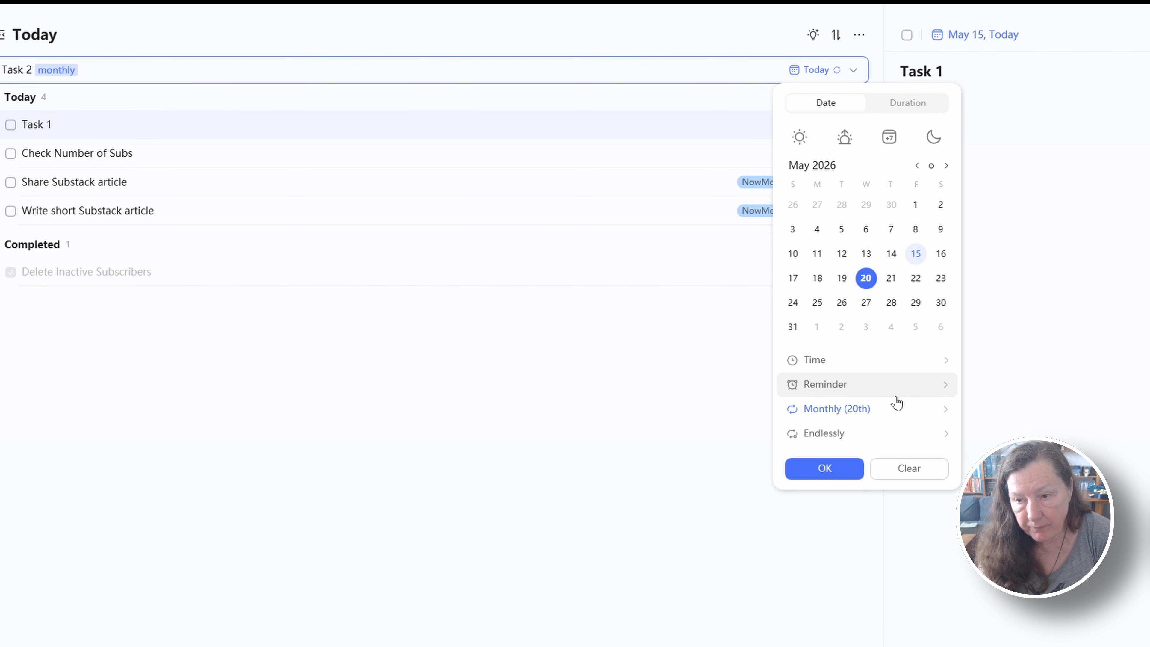
pyautogui.click(838, 410)
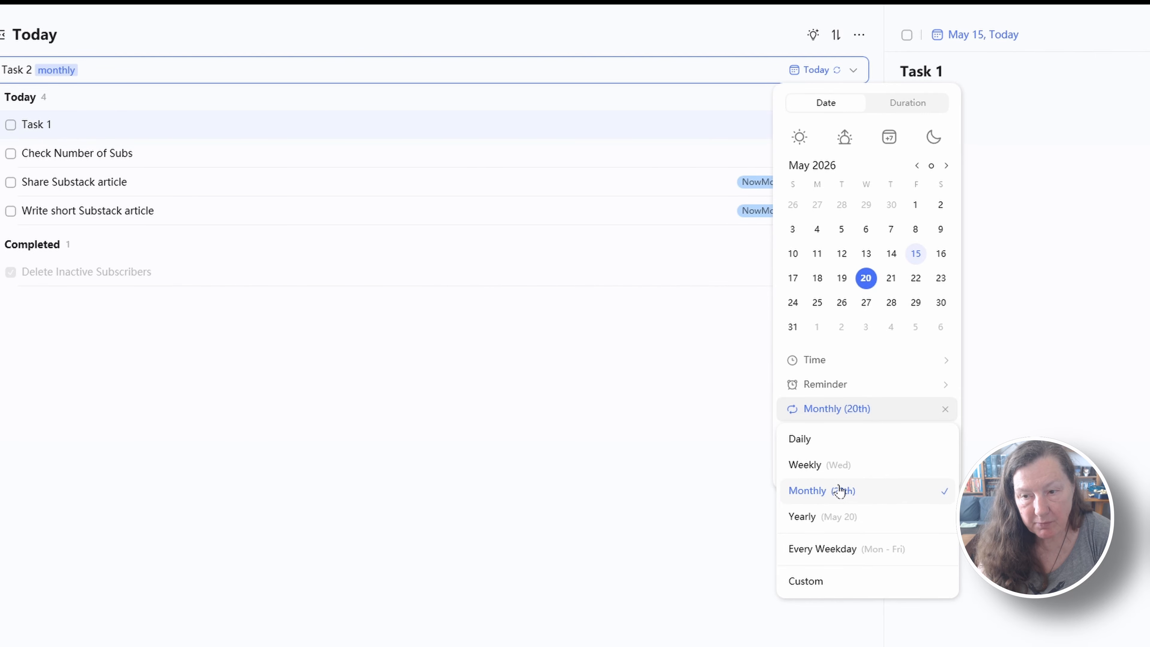
pyautogui.click(865, 493)
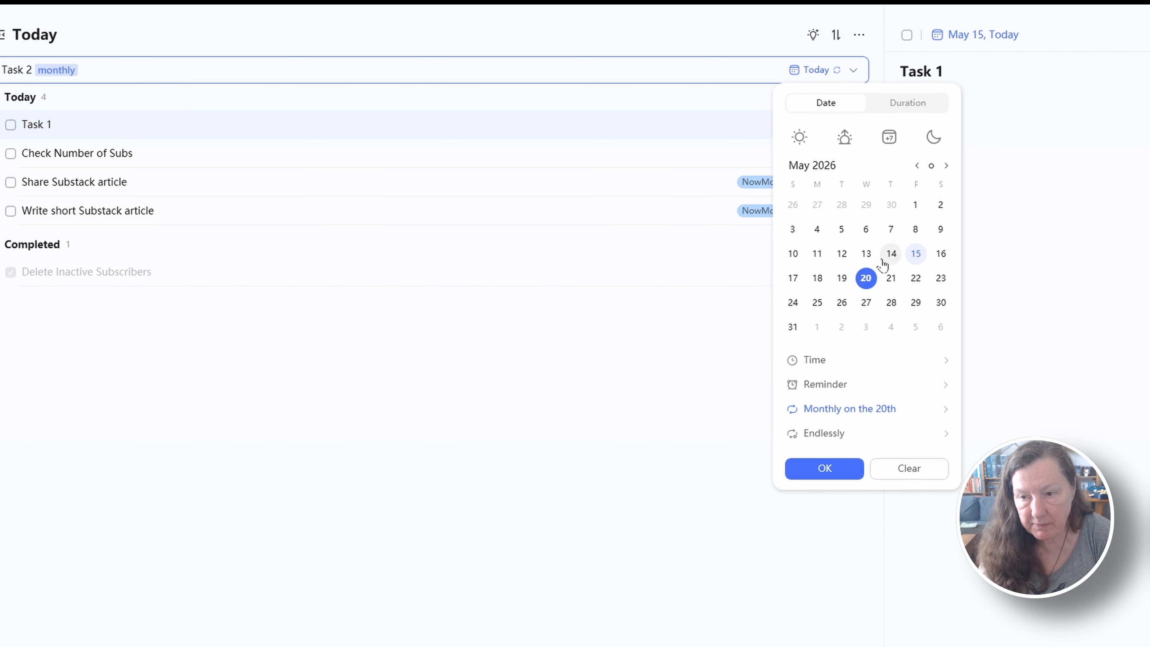
pyautogui.click(823, 469)
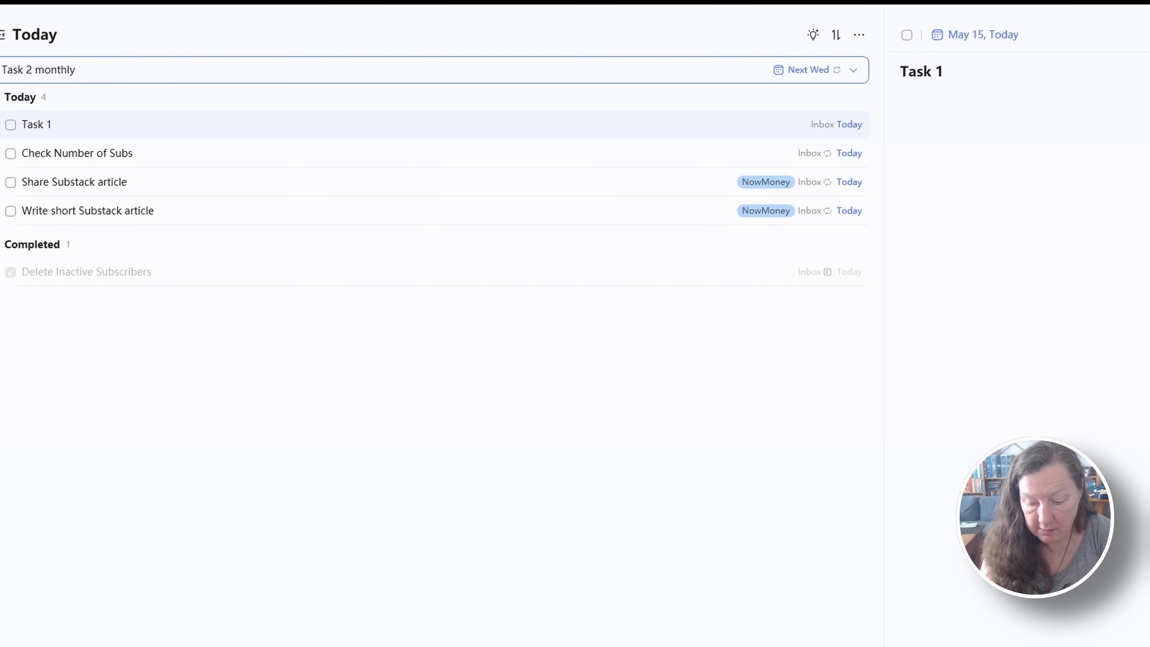
pyautogui.press('Return')
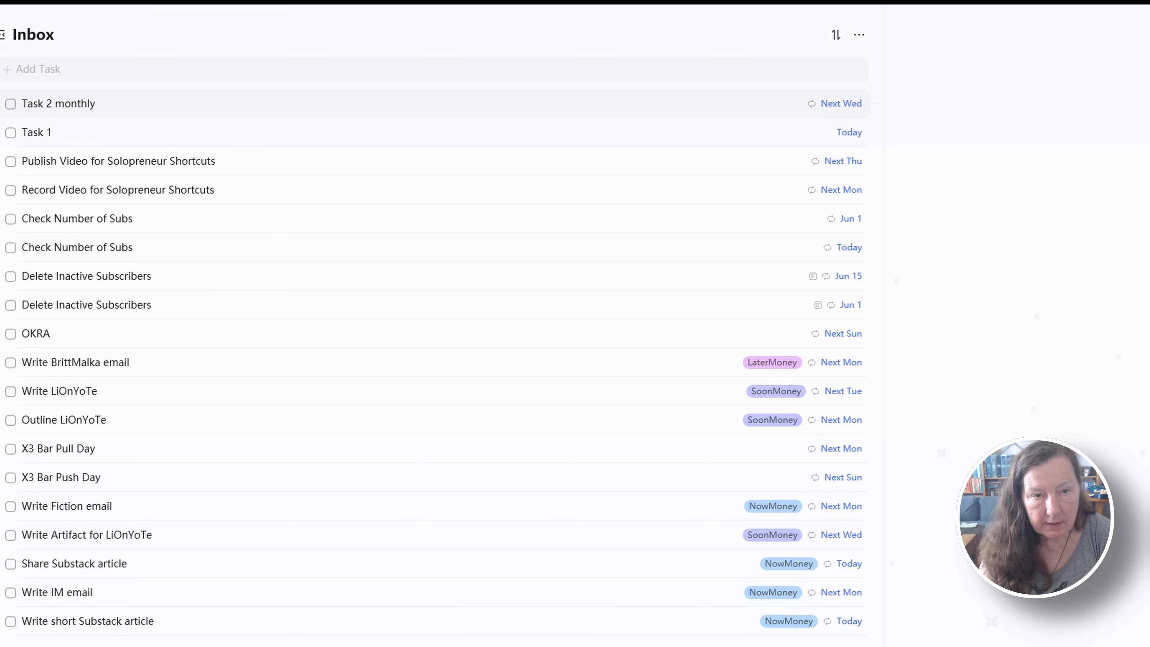
# Examine the details of Task 2 monthly, Task 1 and the Delete Inactive Subscribers task due Jun 15 in the Inbox
pyautogui.click(104, 103)
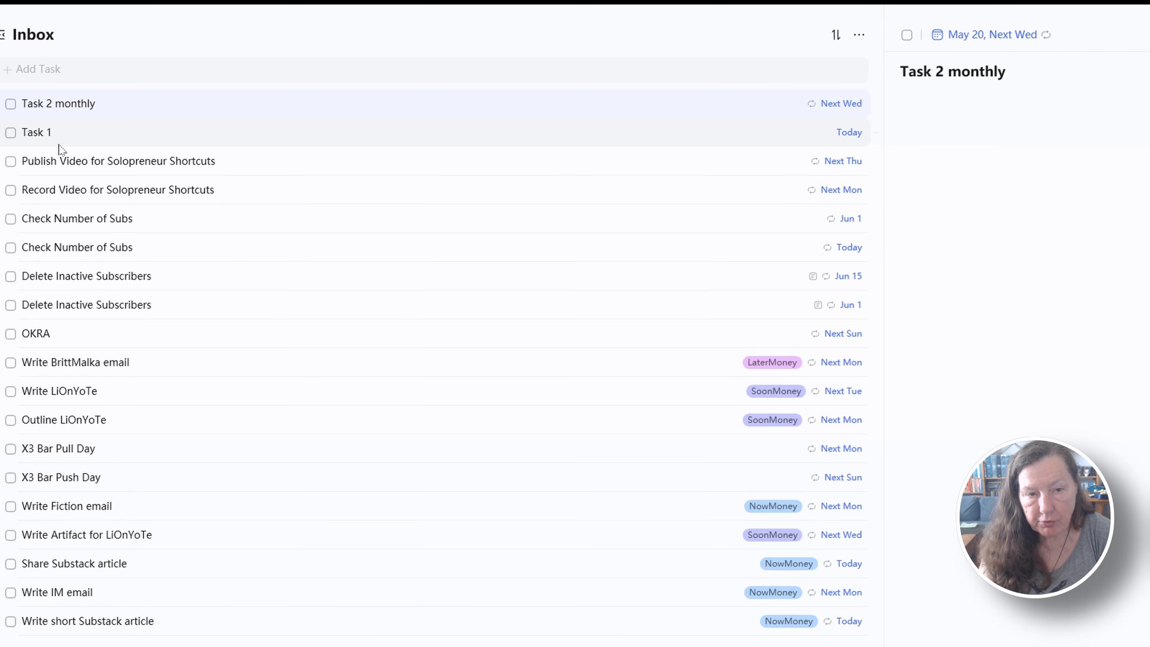
pyautogui.click(149, 144)
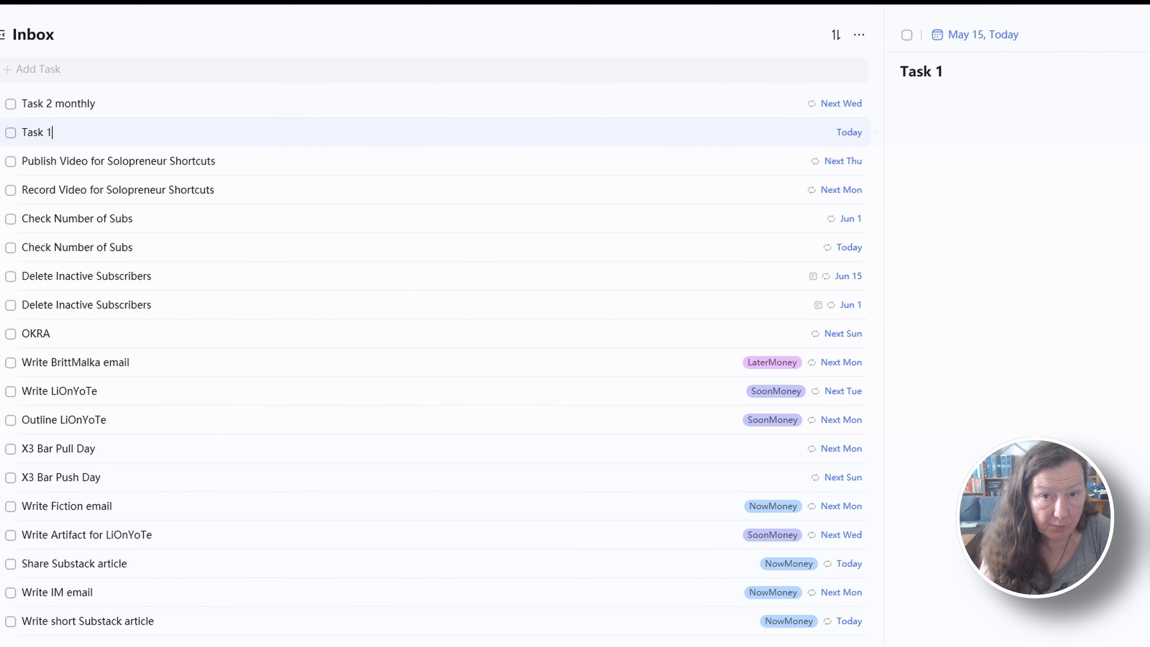
pyautogui.click(932, 94)
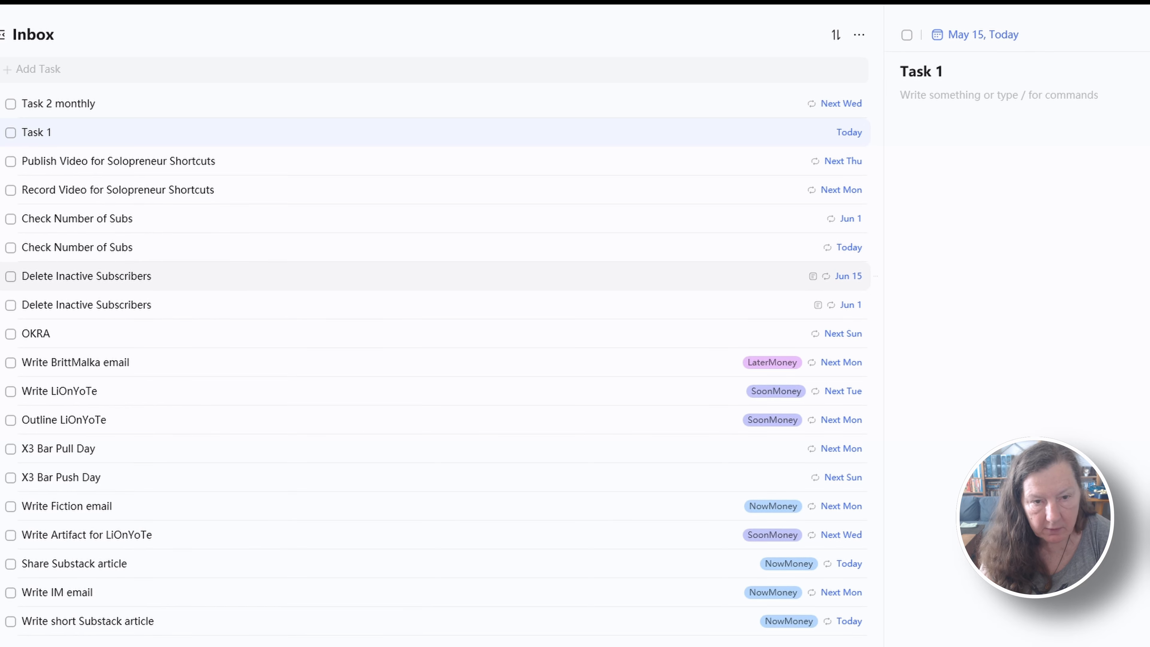
pyautogui.click(152, 276)
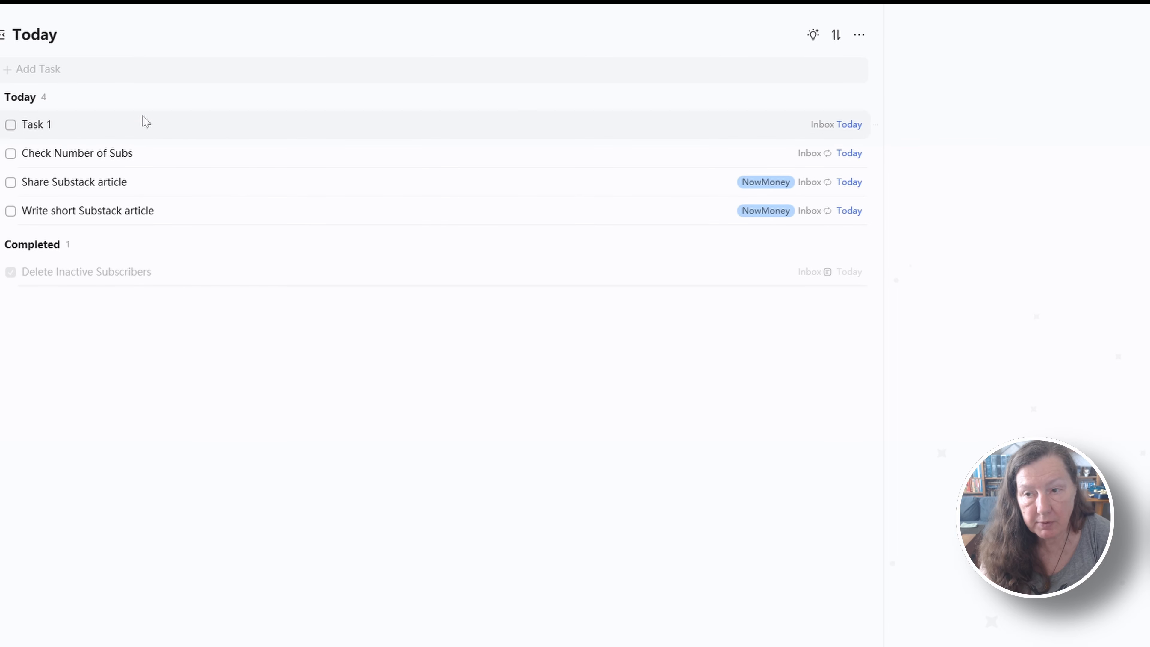
# Add the description "Delete this task after the video is done." to Task 1 in the Today list
pyautogui.click(51, 124)
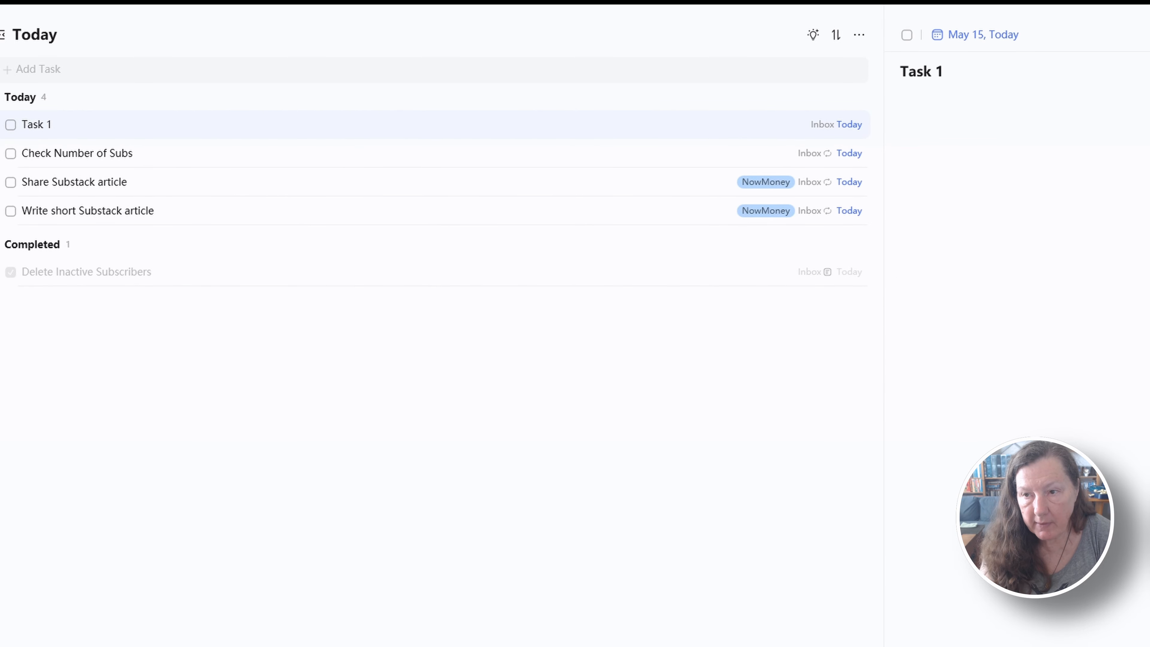
pyautogui.click(903, 95)
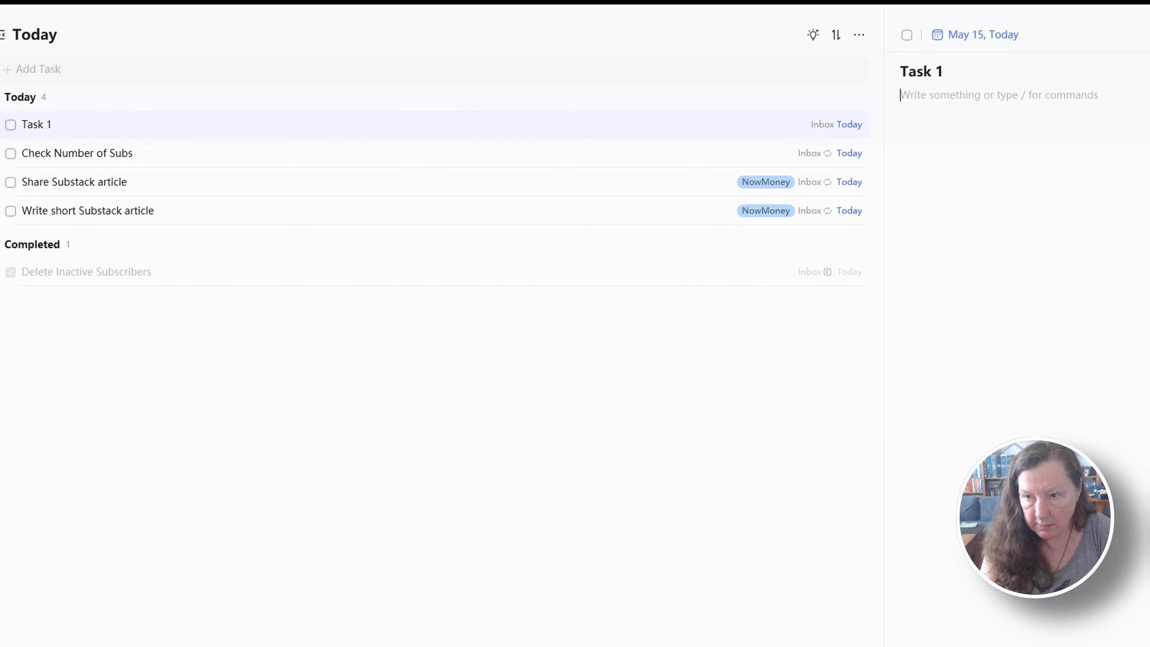
pyautogui.write('Delete th')
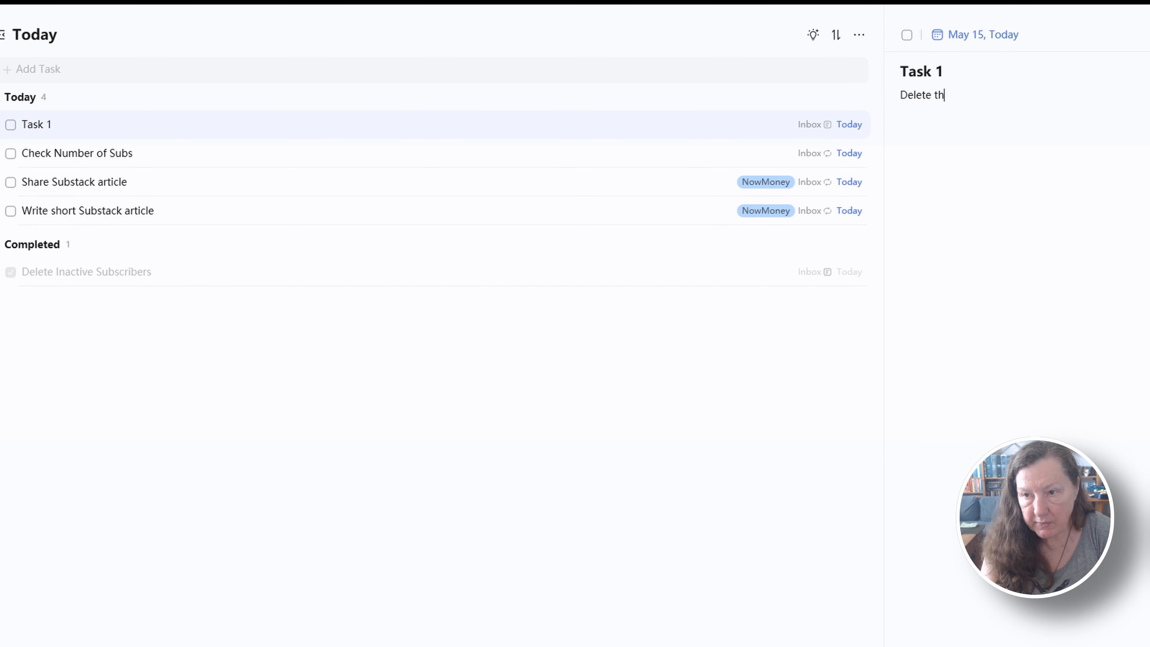
pyautogui.write('is task after the v')
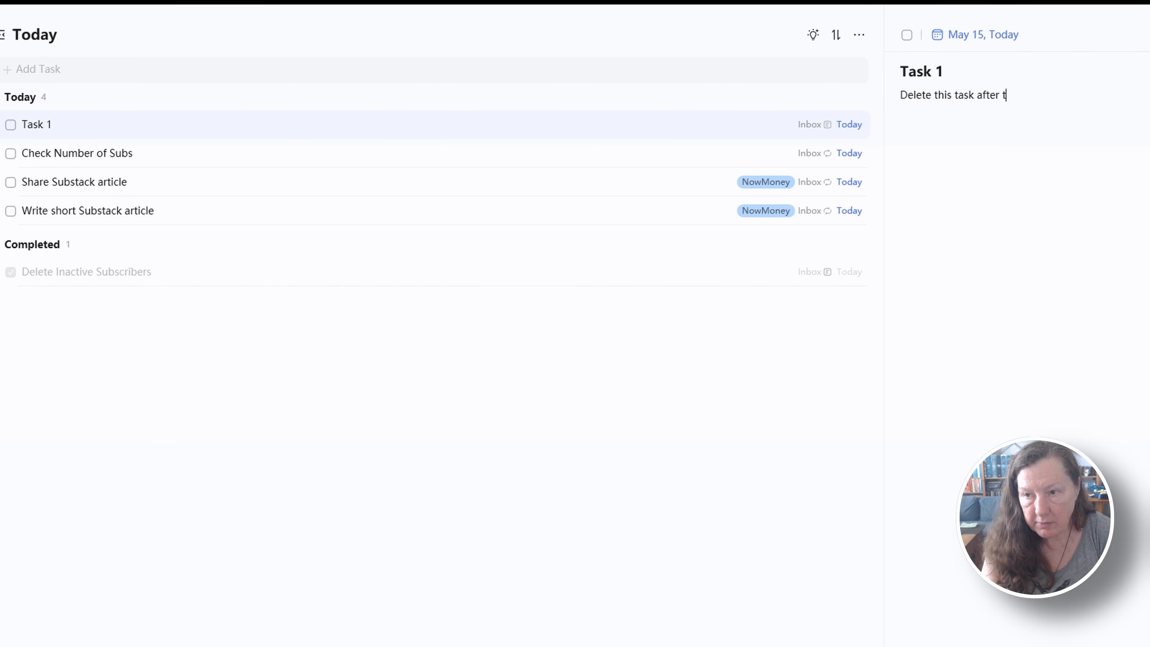
pyautogui.write('ideo is done.')
pyautogui.press('Return')
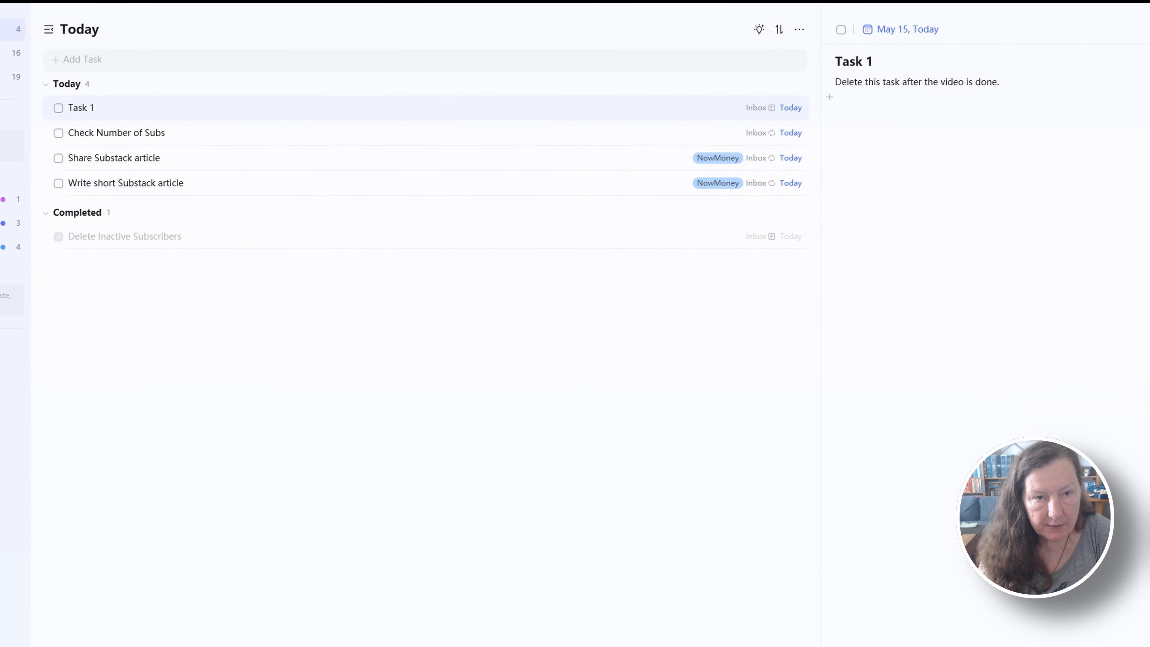
# Open the Write Fiction email task in the Inbox to view its details and tag
pyautogui.click(89, 55)
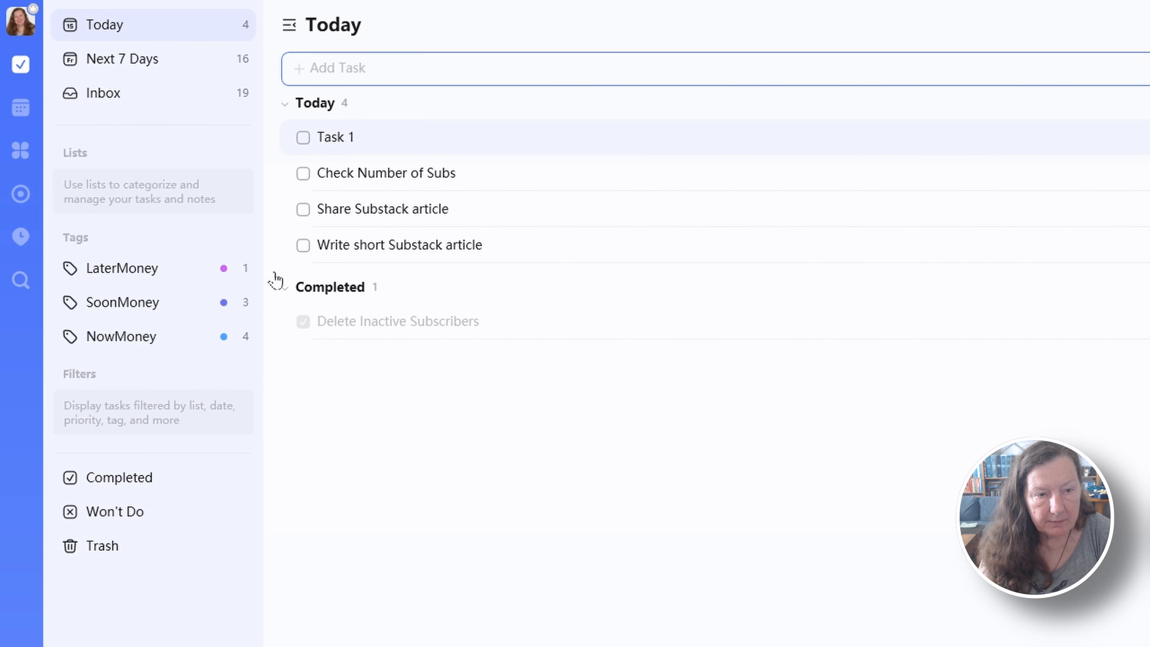
pyautogui.click(105, 99)
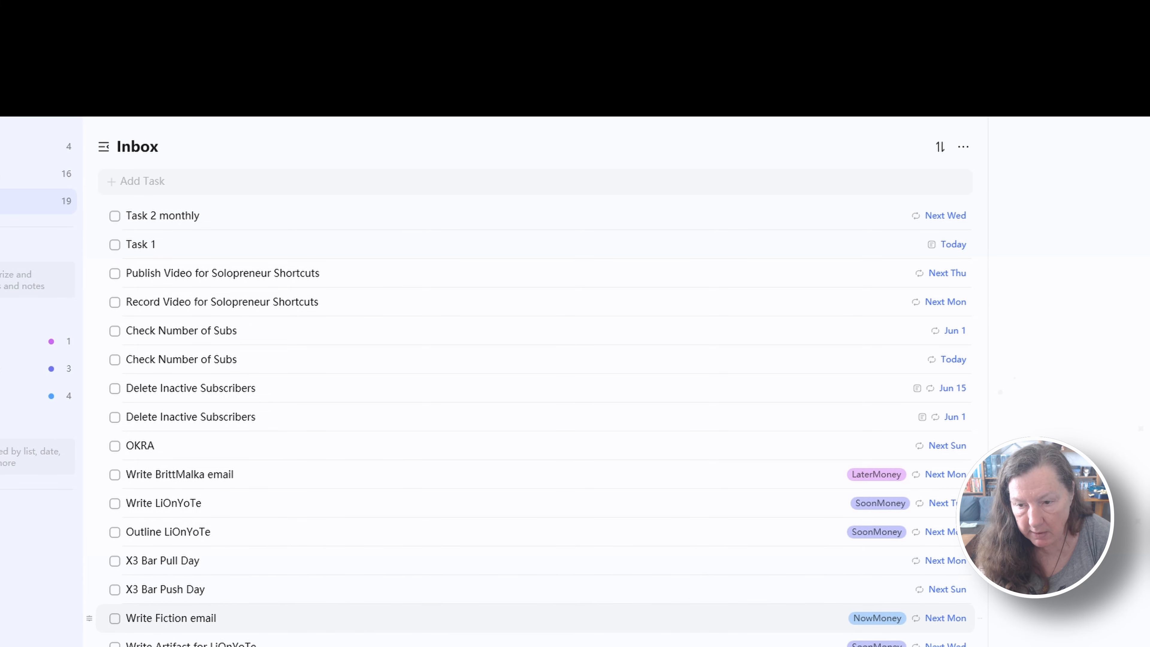
pyautogui.click(365, 617)
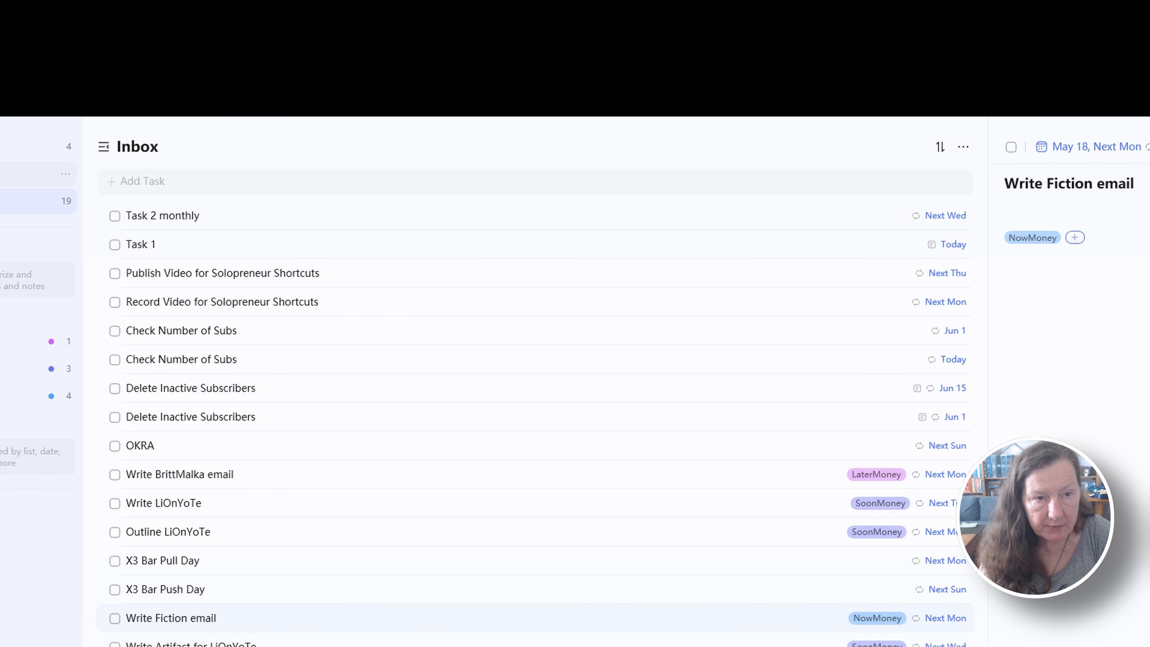
# Create a tag named Videotest with the red colour and no parent tag from the Next 7 Days view
pyautogui.click(4, 174)
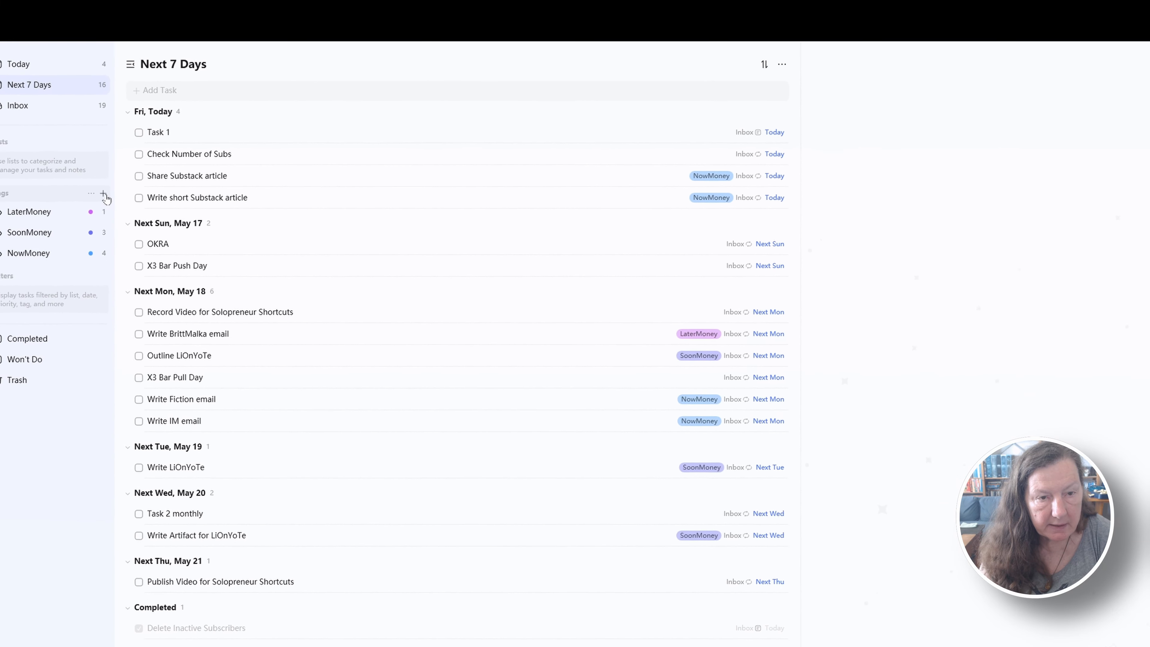
pyautogui.click(104, 194)
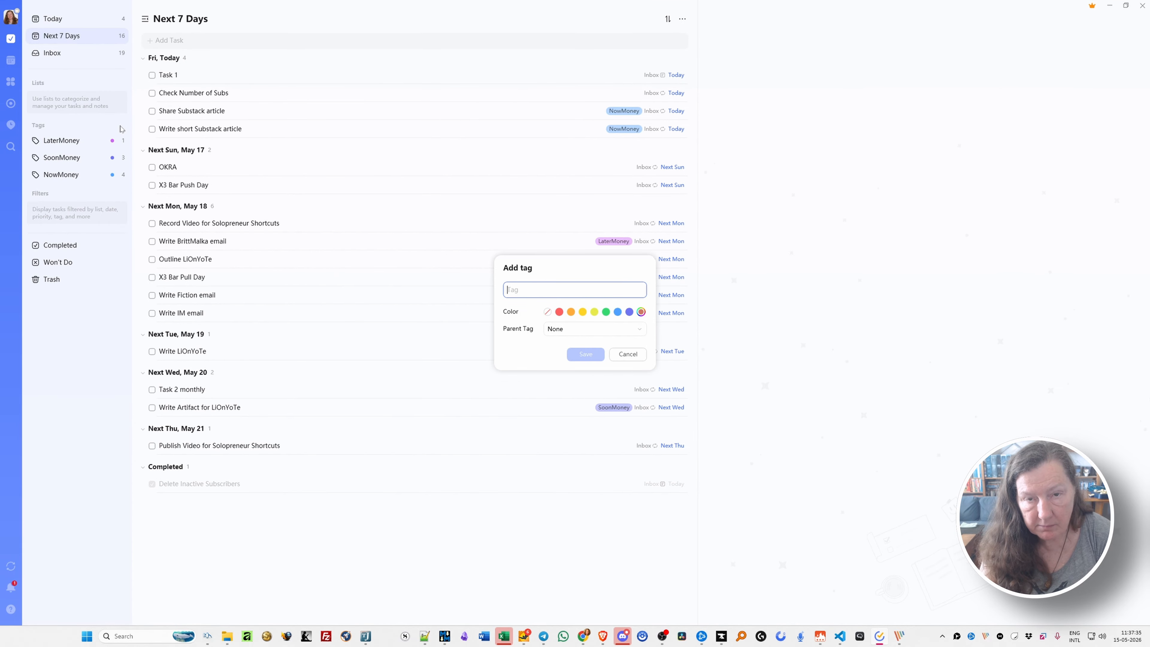
pyautogui.write('Videotest')
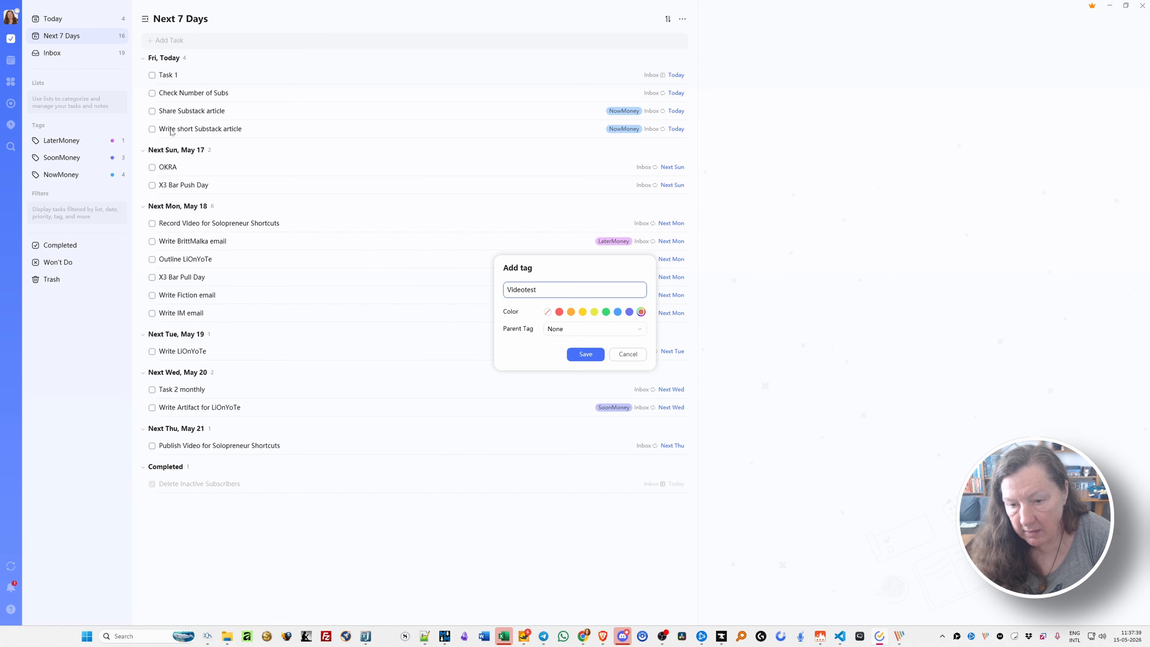
pyautogui.click(559, 313)
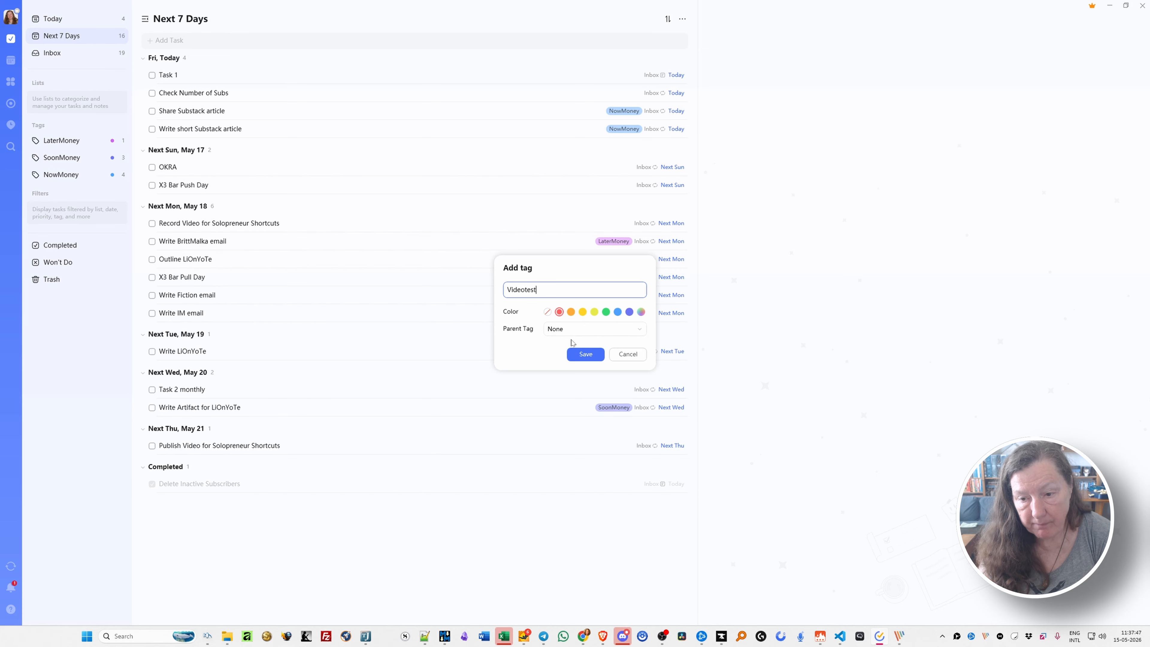
pyautogui.click(584, 354)
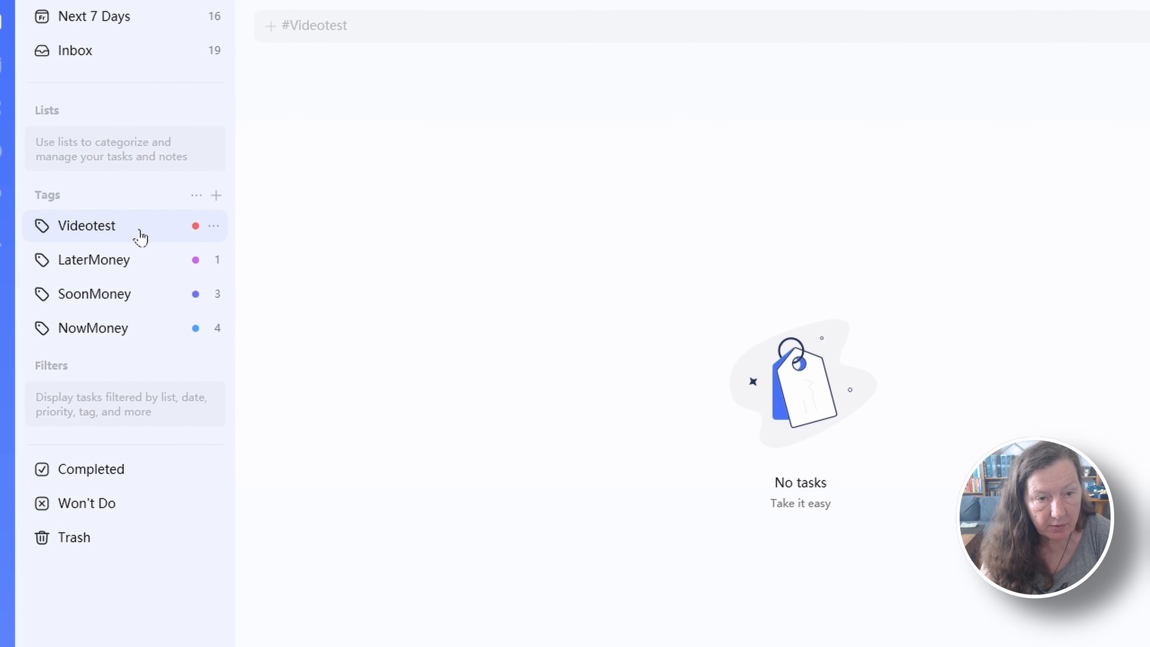
# Review the tasks filed under the LaterMoney, SoonMoney, NowMoney and Videotest tags
pyautogui.click(107, 268)
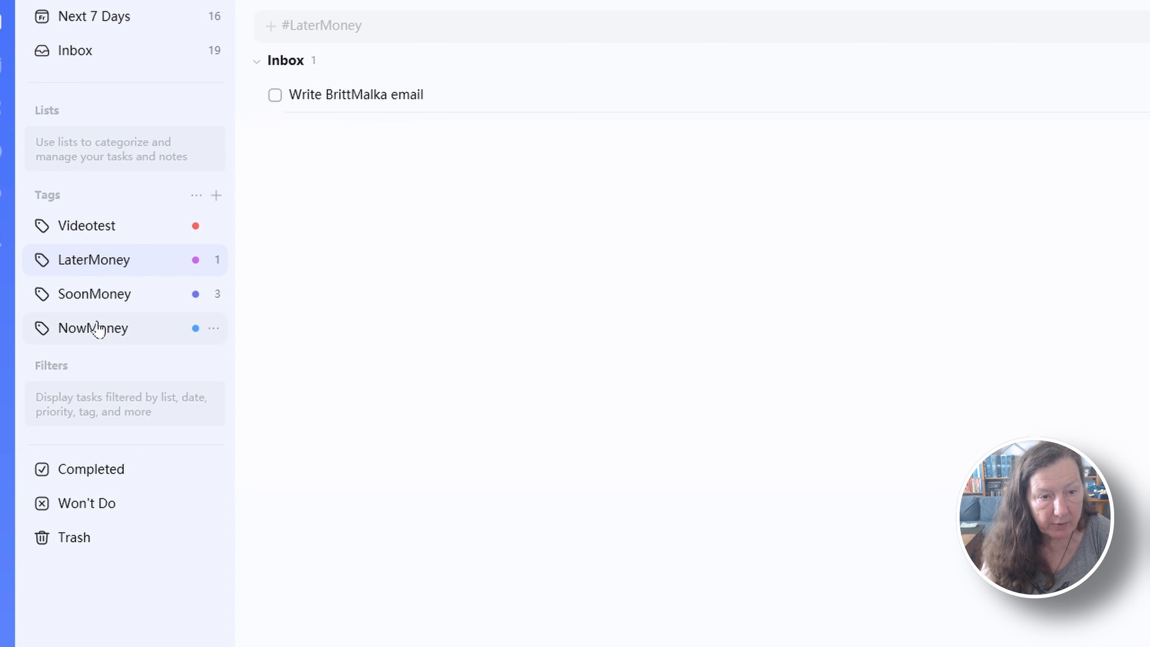
pyautogui.click(98, 300)
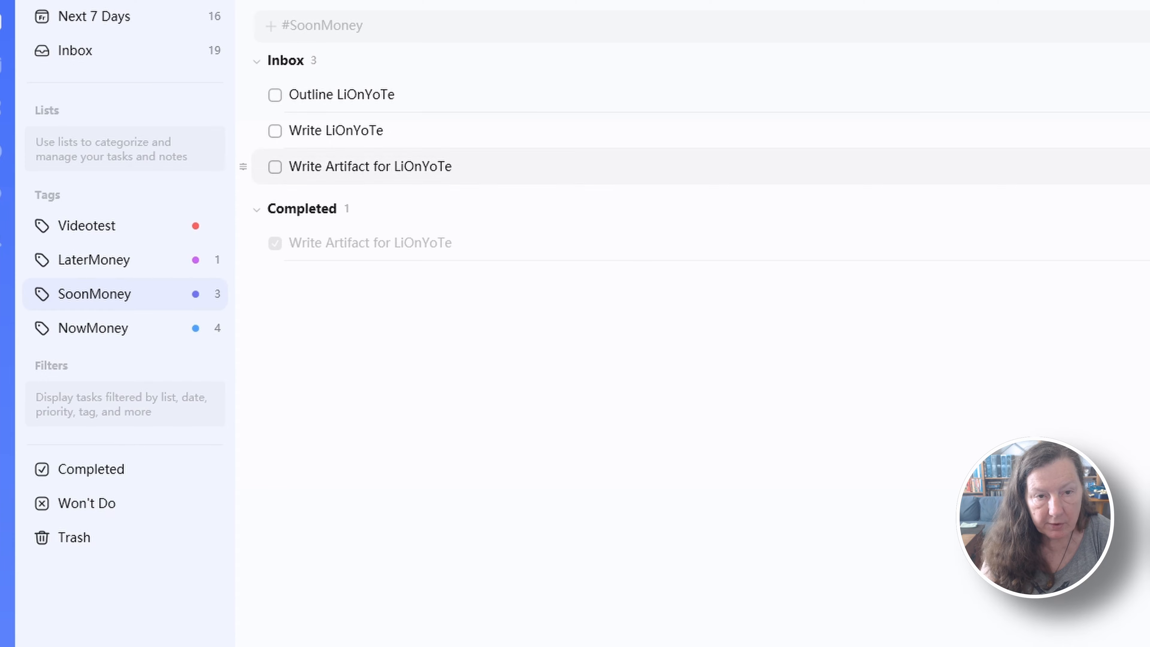
pyautogui.click(105, 327)
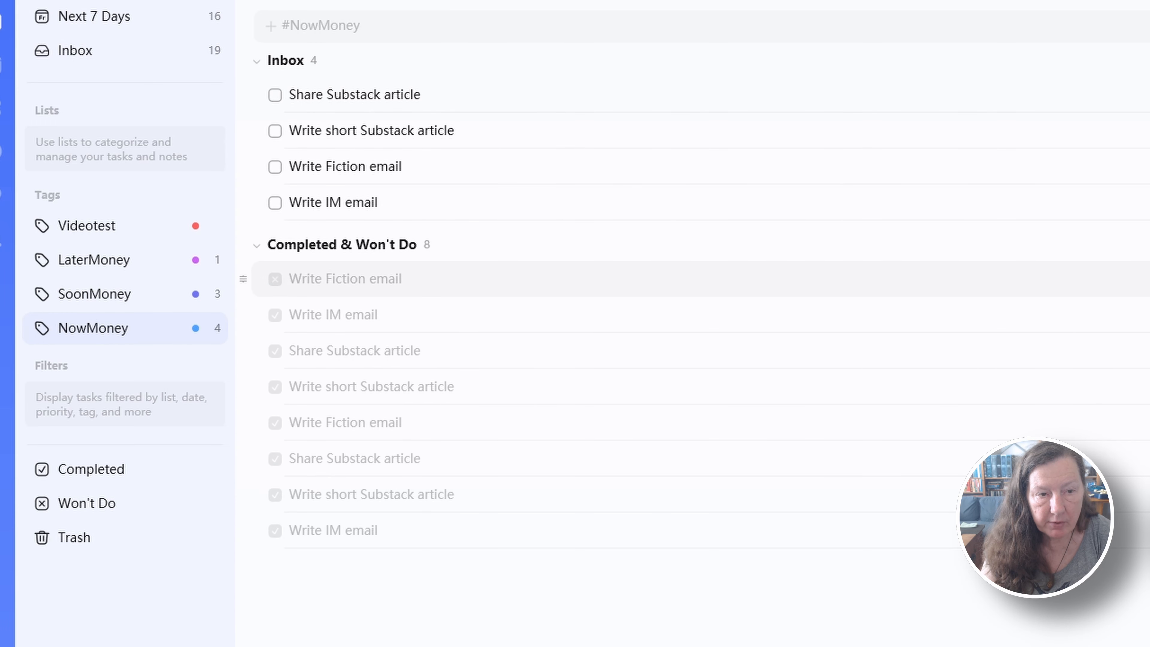
pyautogui.click(101, 226)
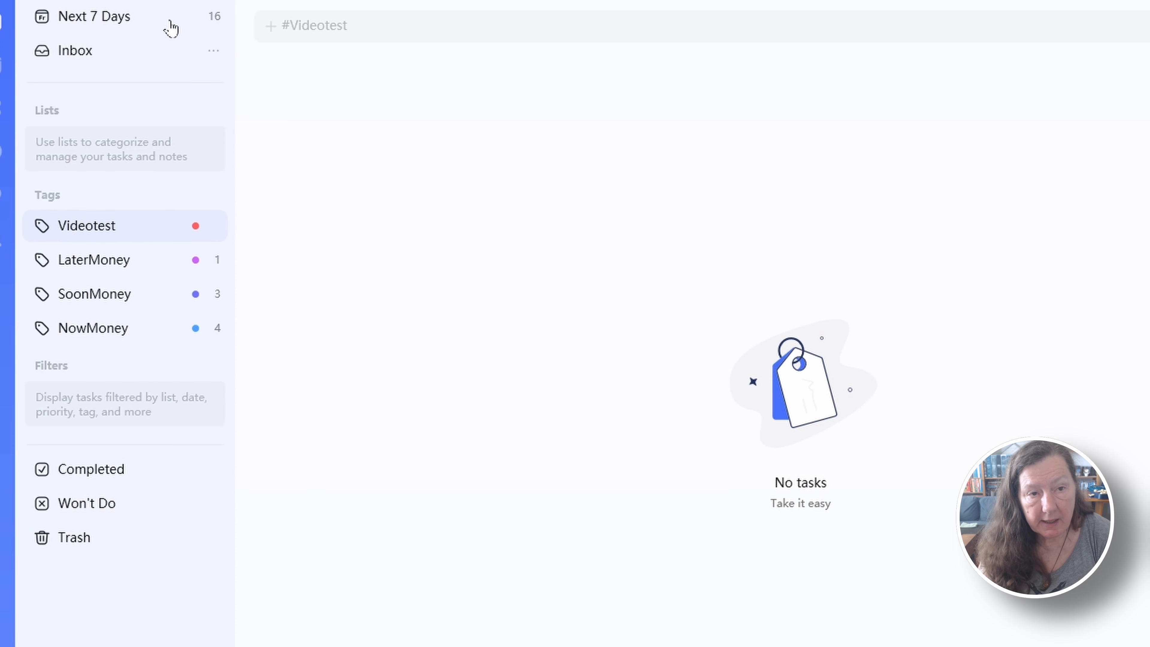
# Assign the Videotest tag to the X3 Bar Pull Day task in the Inbox
pyautogui.click(97, 55)
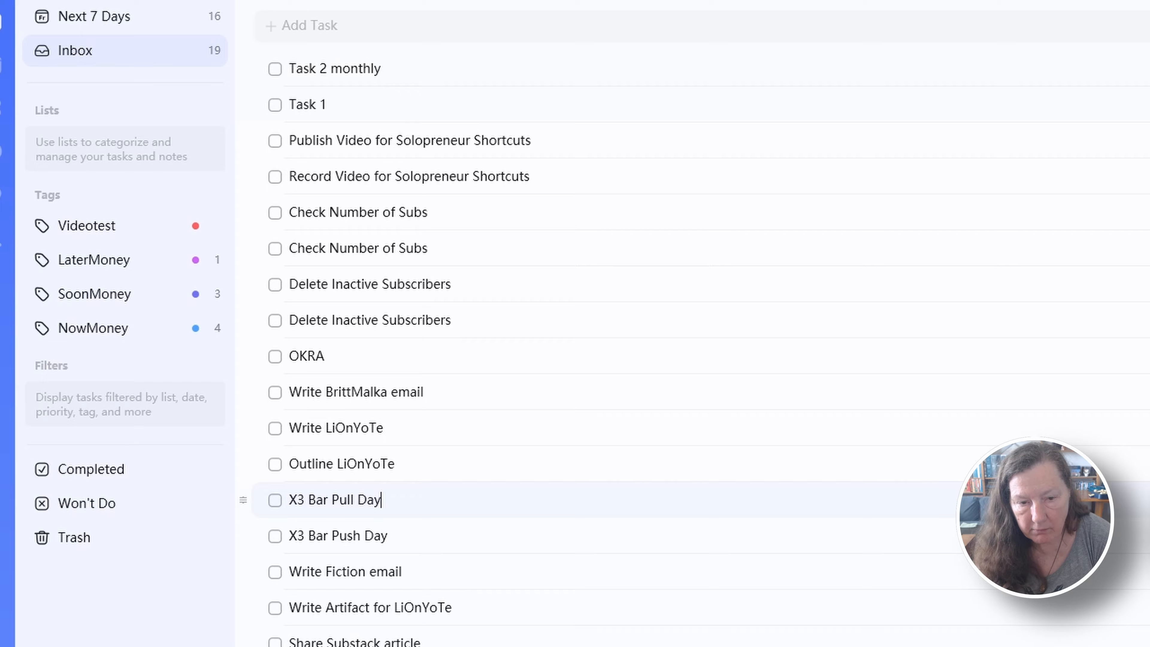
pyautogui.rightClick(449, 507)
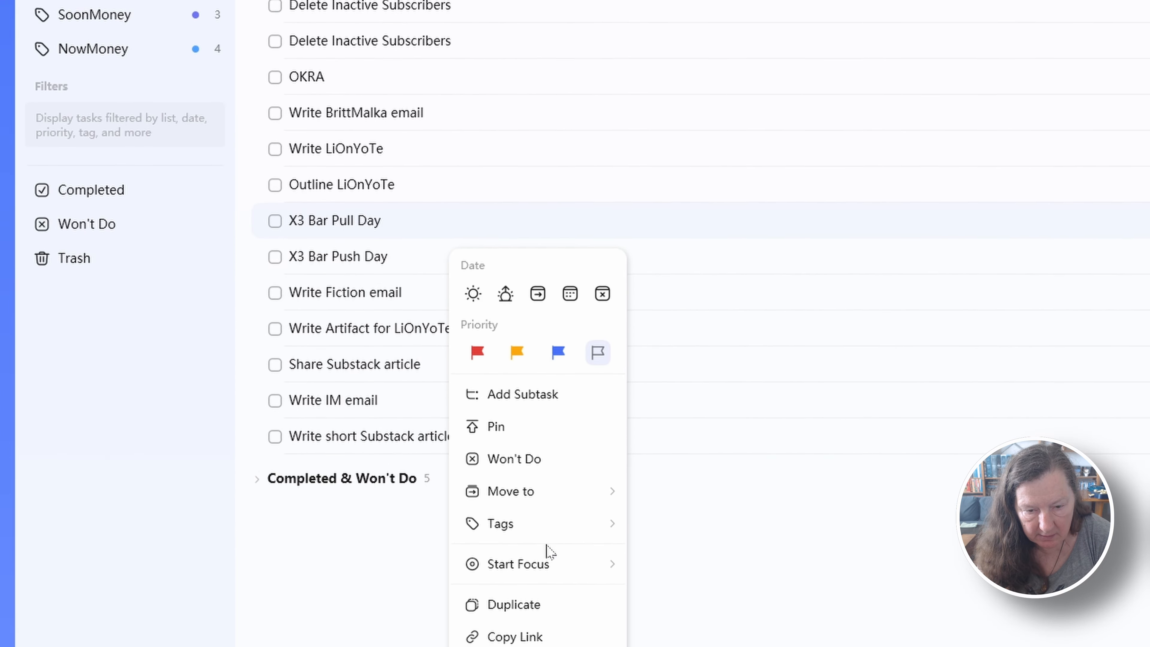
pyautogui.moveTo(521, 378)
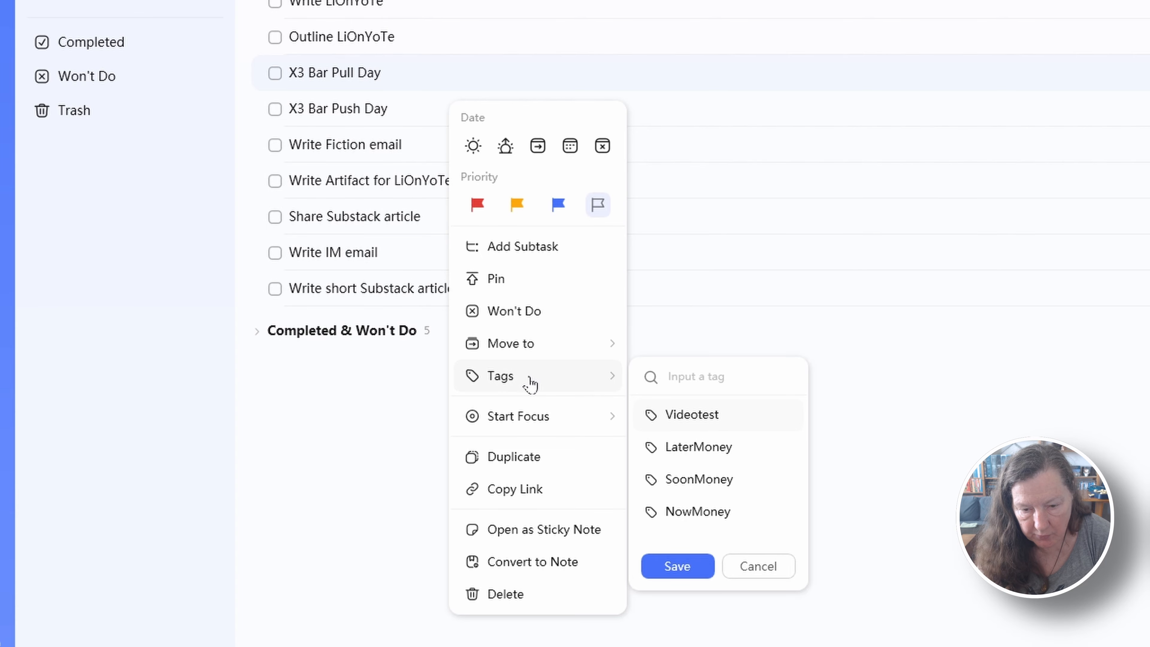
pyautogui.click(685, 422)
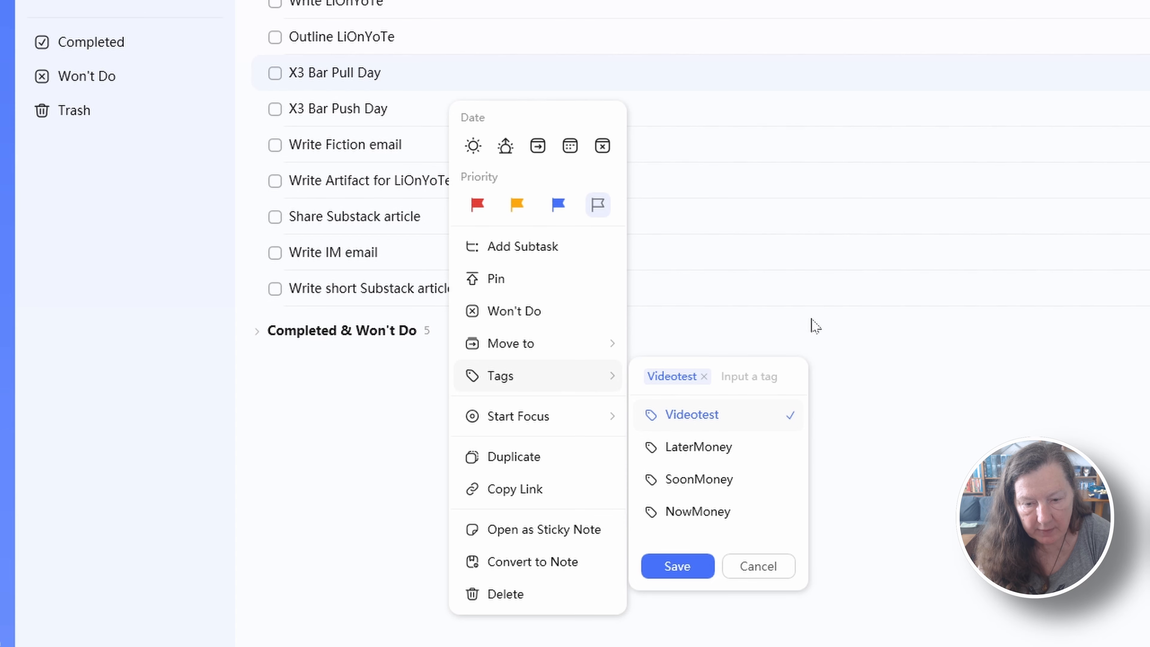
pyautogui.click(675, 569)
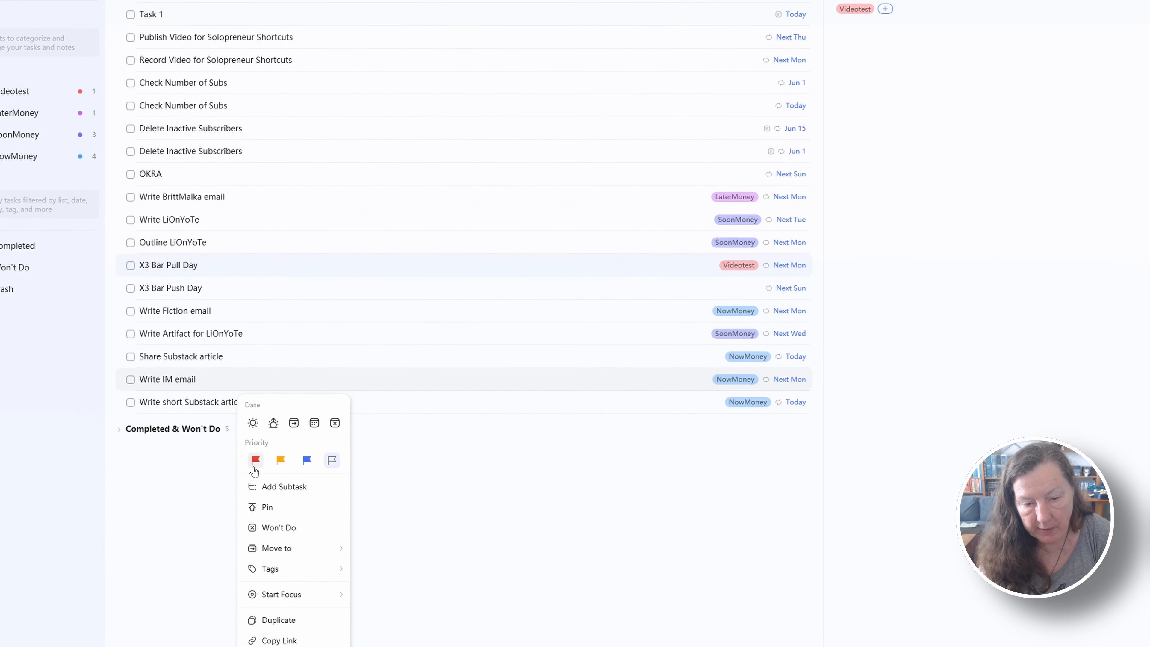
# Give the Write IM email task the red priority flag and the Share Substack article task the yellow one
pyautogui.click(253, 462)
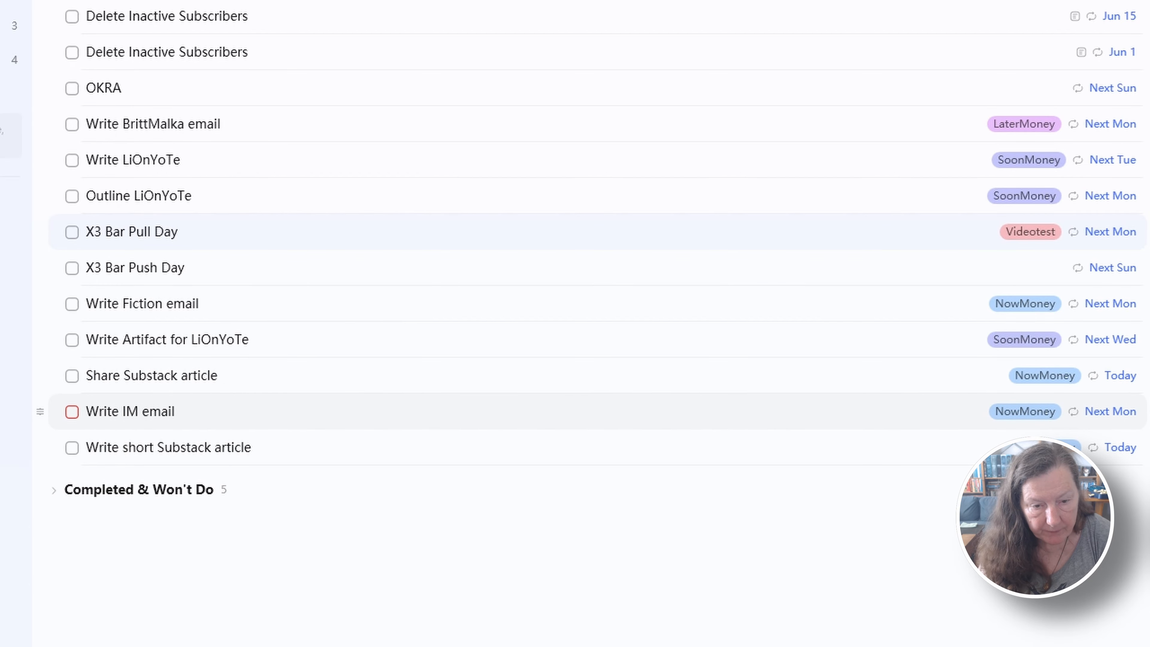
pyautogui.rightClick(247, 375)
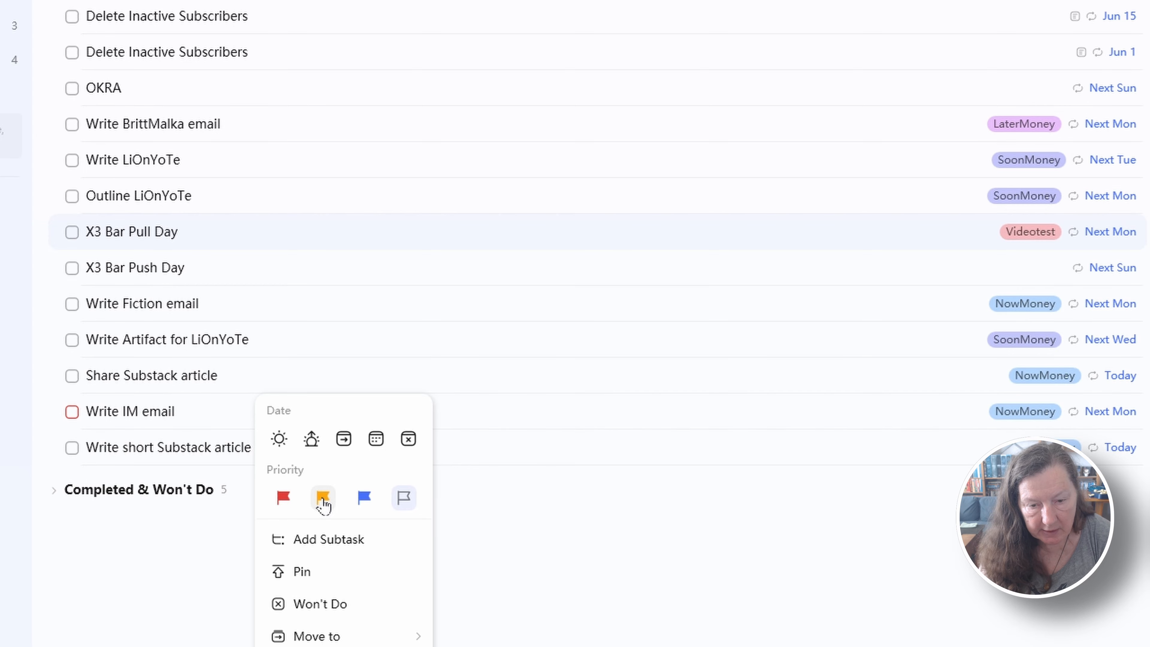
pyautogui.click(323, 498)
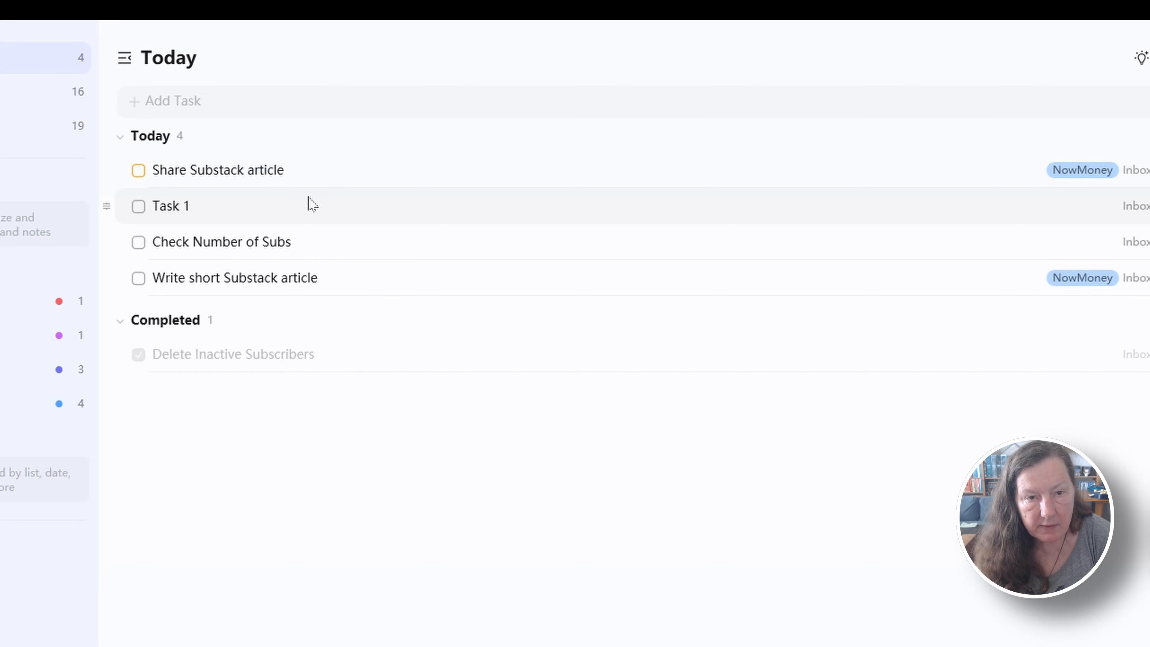
# Give Task 1 in the Today list the red priority flag
pyautogui.rightClick(304, 206)
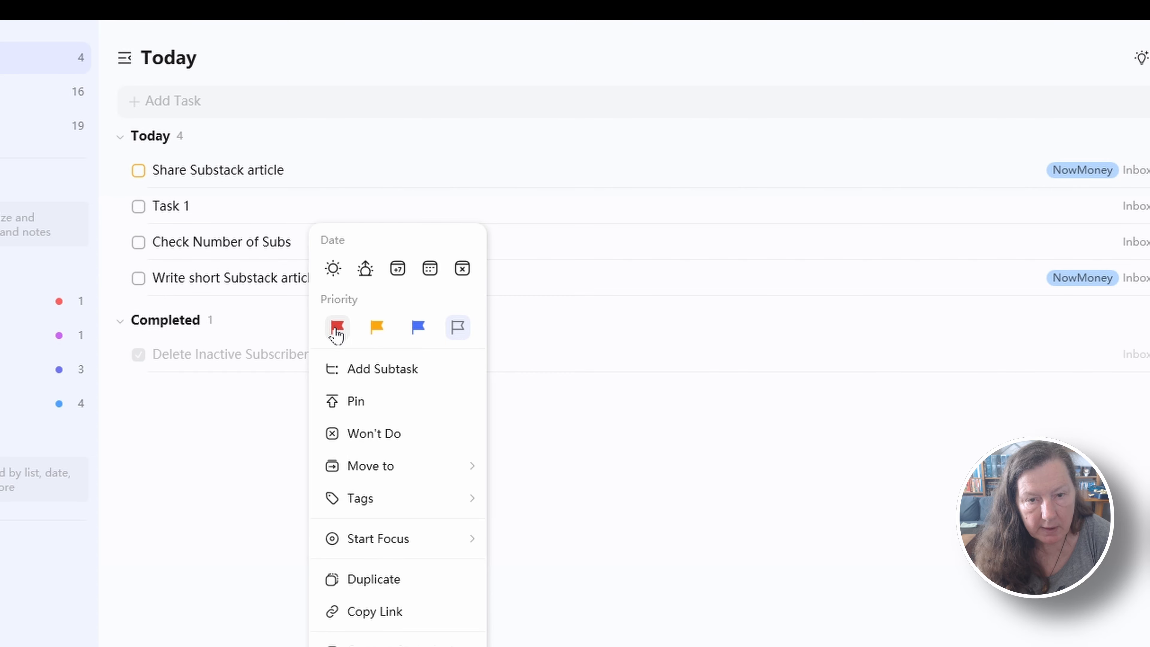
pyautogui.click(334, 327)
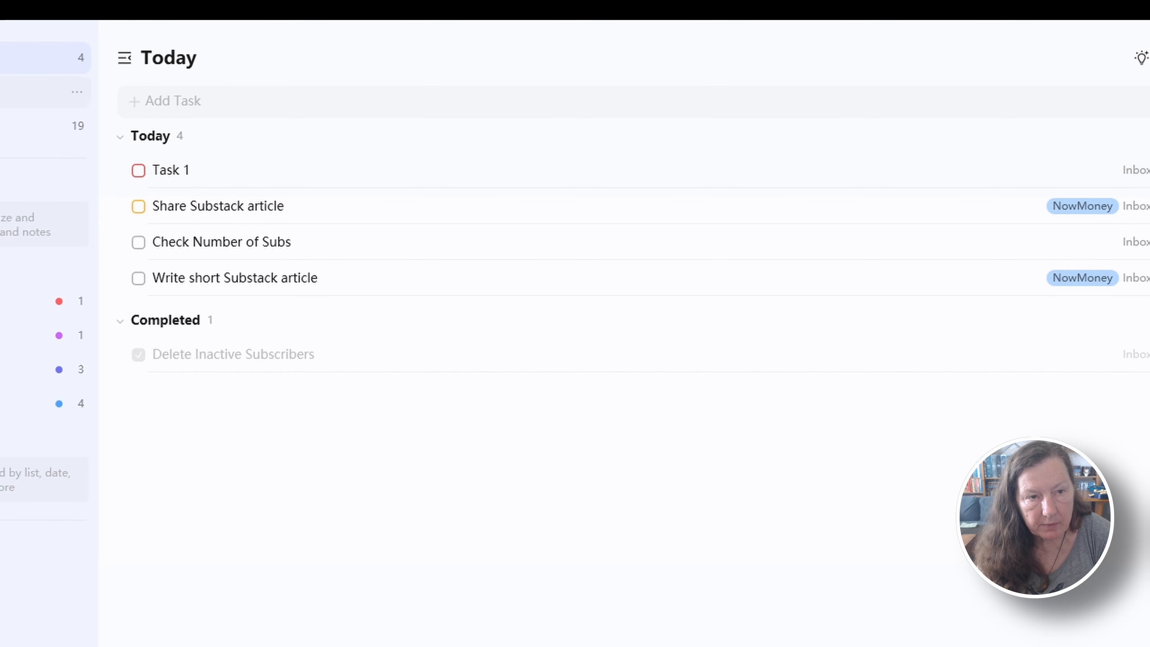
# Give both Check Number of Subs tasks in the Inbox the blue priority flag
pyautogui.click(27, 126)
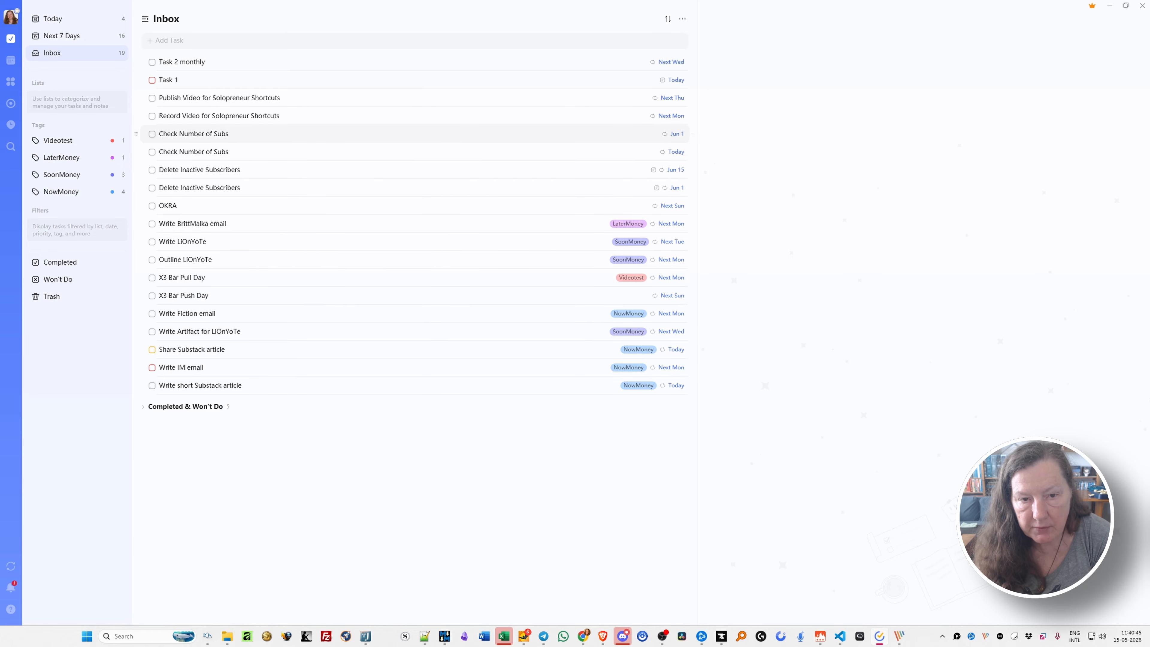
pyautogui.rightClick(253, 136)
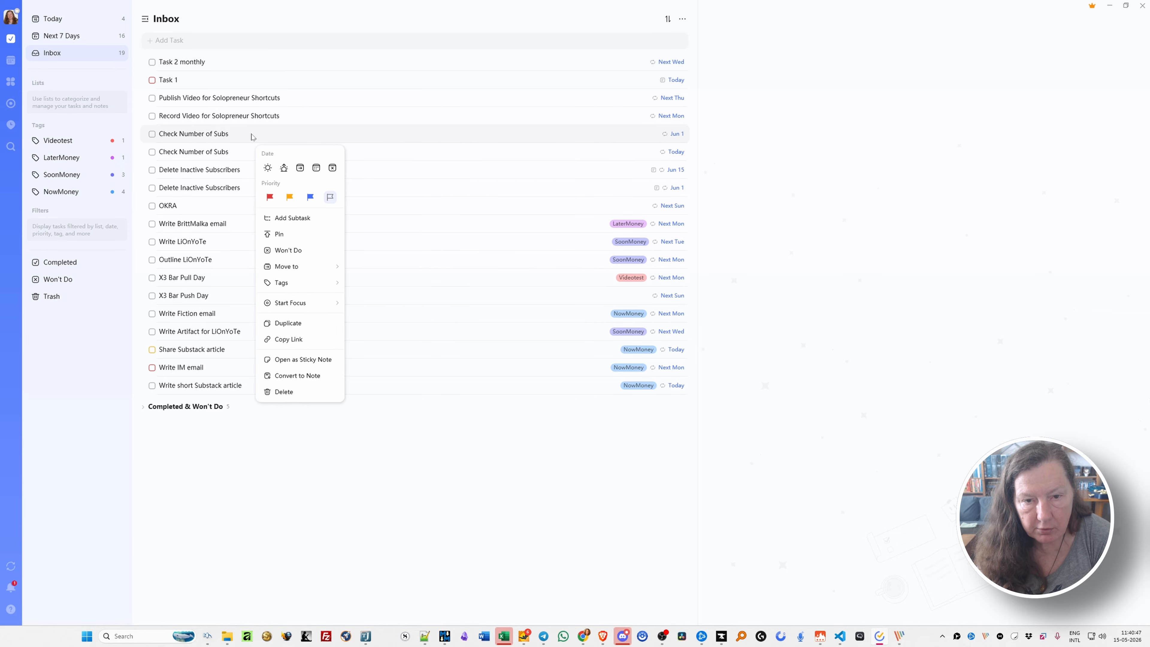
pyautogui.click(313, 199)
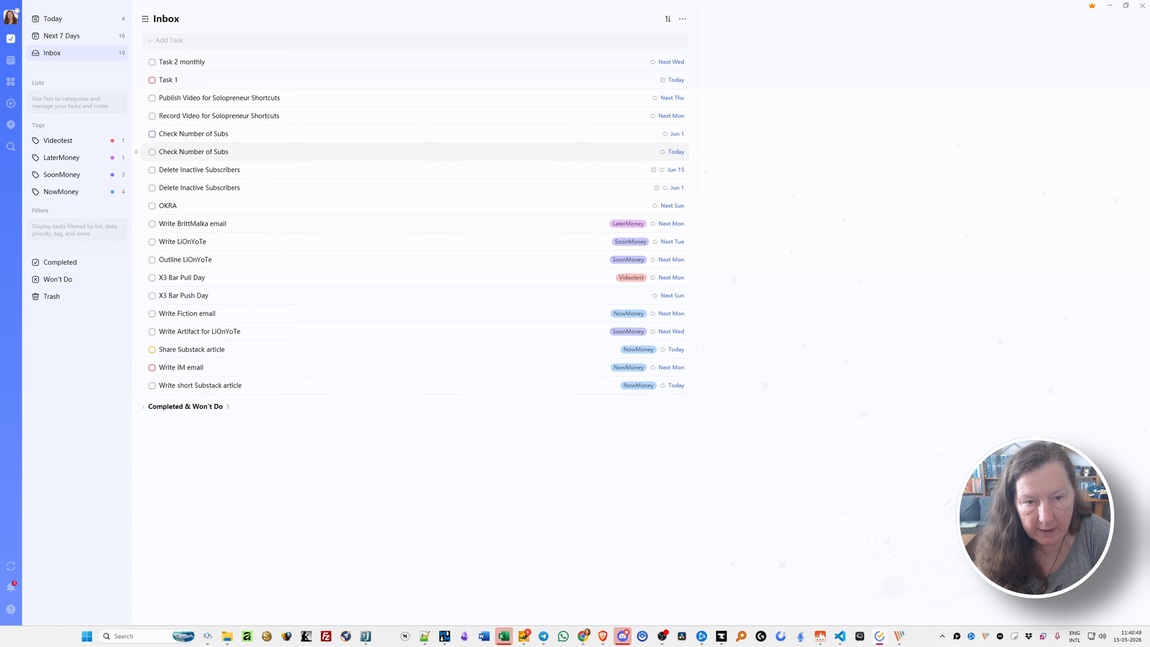
pyautogui.rightClick(238, 153)
pyautogui.click(295, 215)
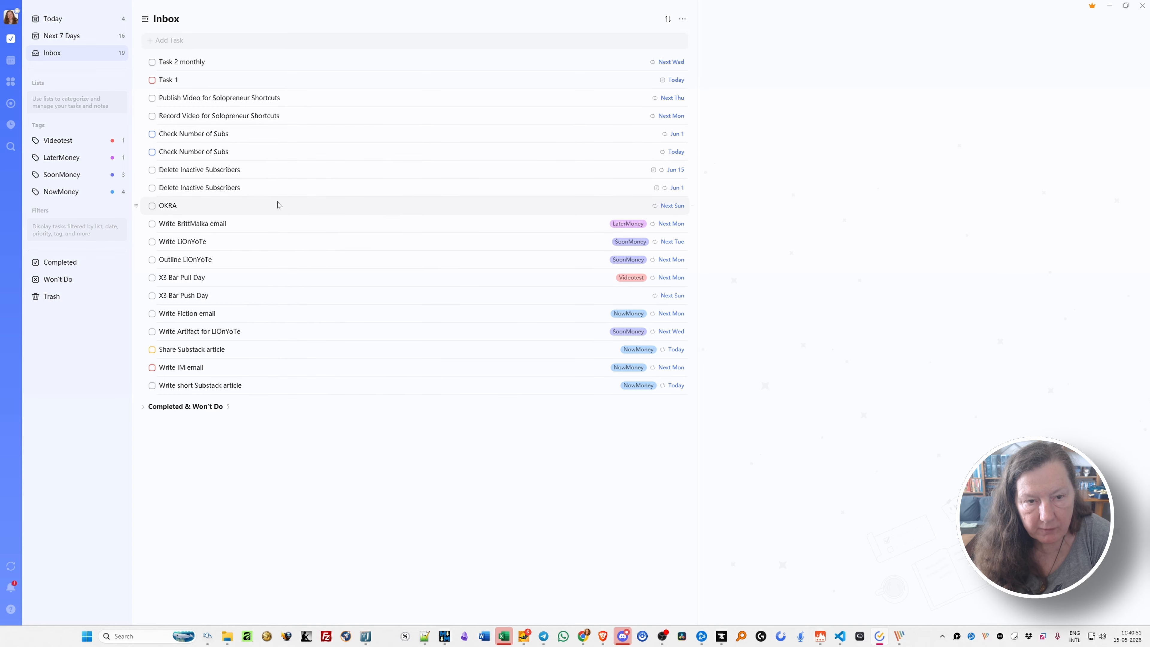
# Give the OKRA task the red priority flag and open the Next 7 Days view
pyautogui.rightClick(244, 211)
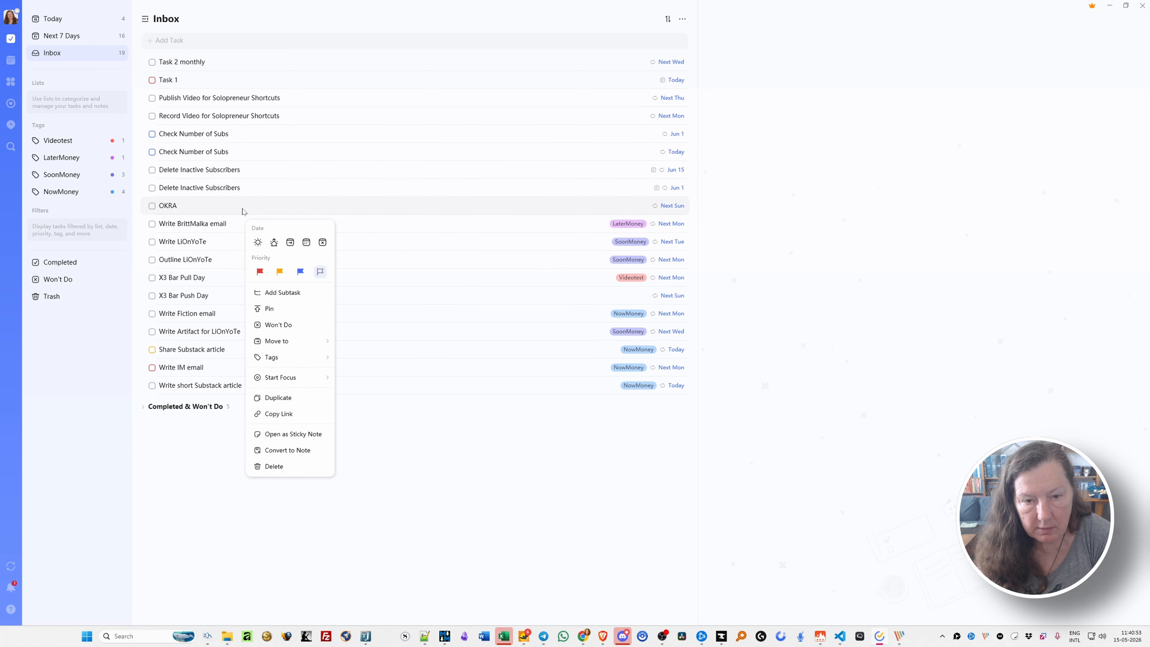
pyautogui.click(260, 272)
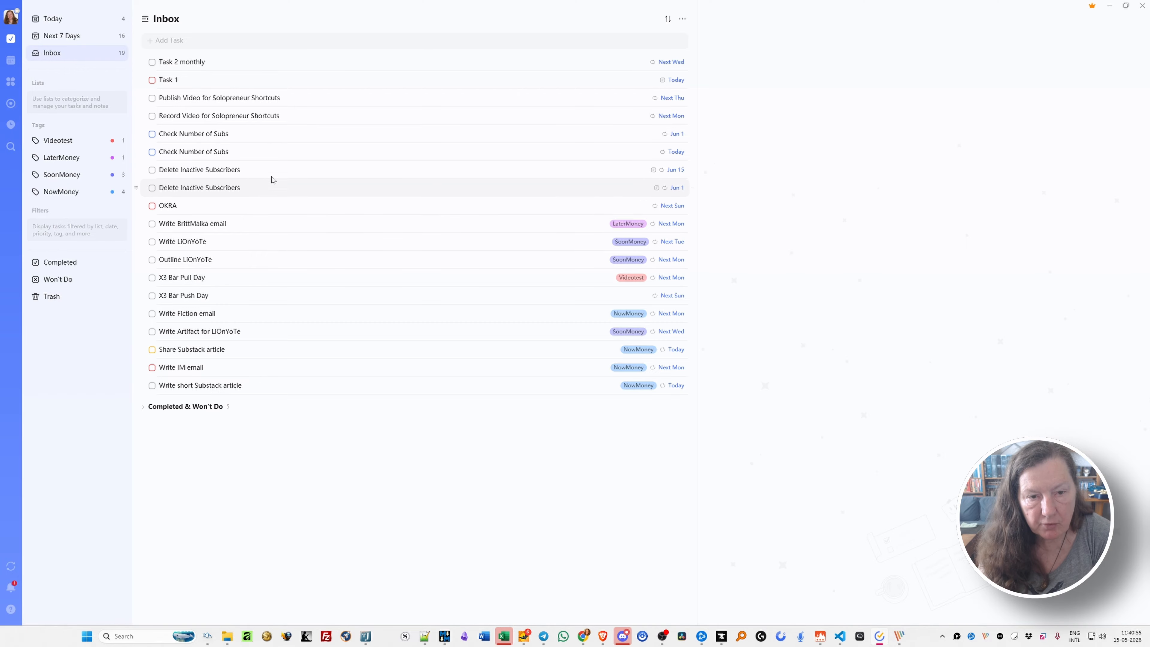
pyautogui.click(70, 38)
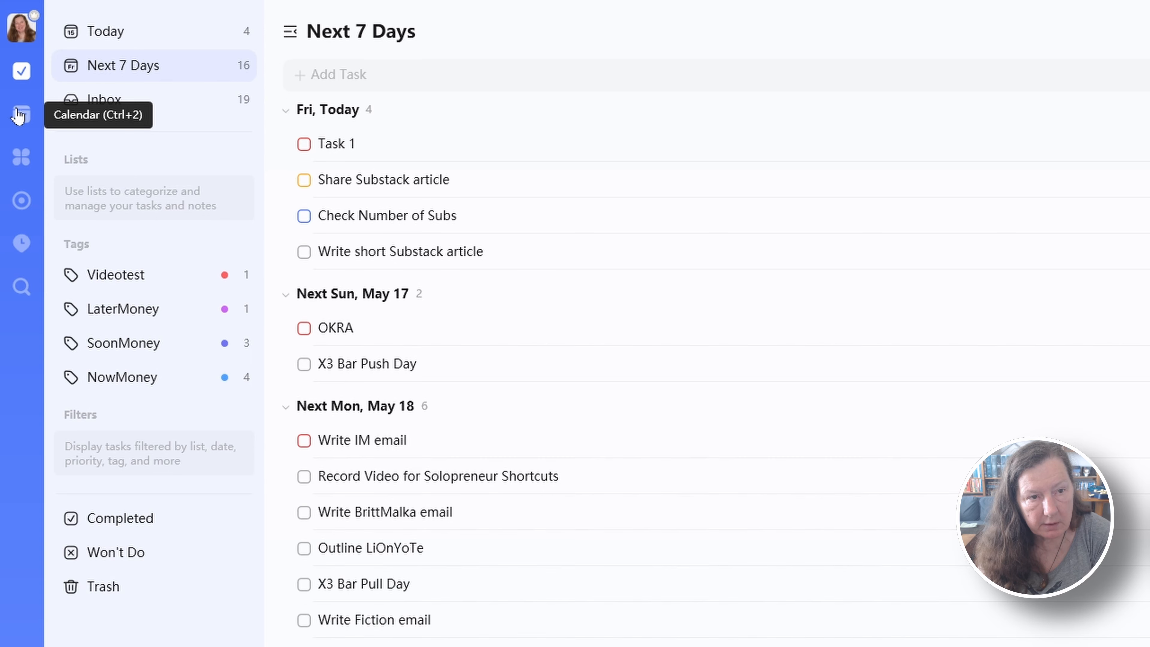
# Open the Calendar, close the TickTick upgrade page in the browser, and return to the calendar preview
pyautogui.click(20, 115)
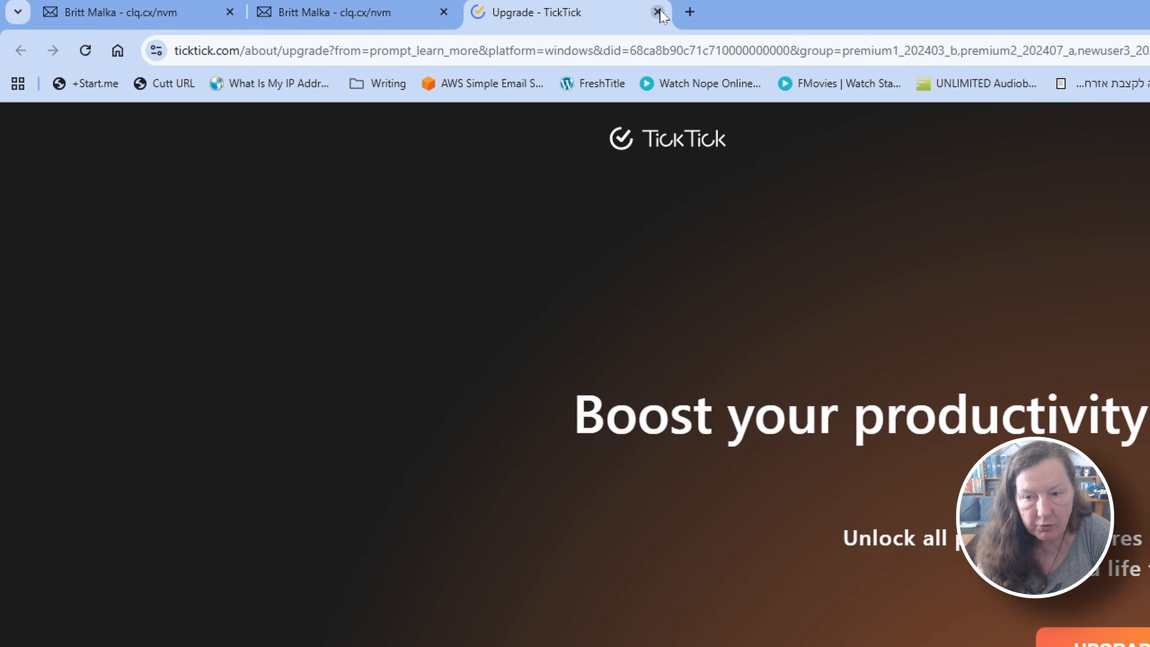
pyautogui.click(658, 12)
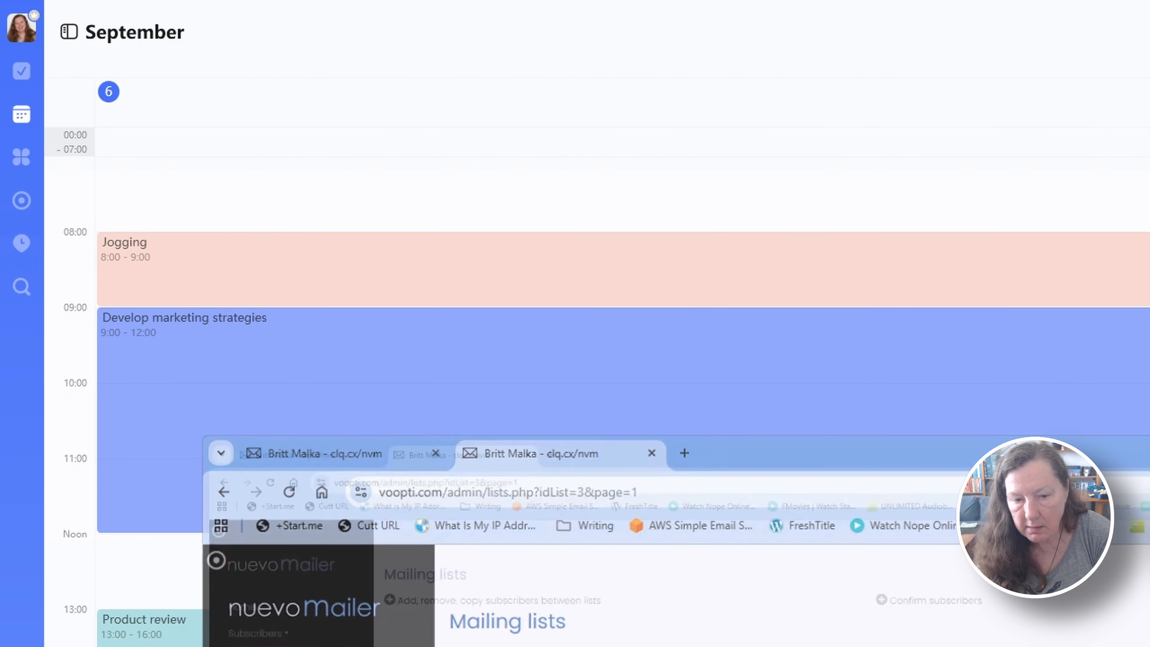
pyautogui.hotkey('alt', 'Tab')
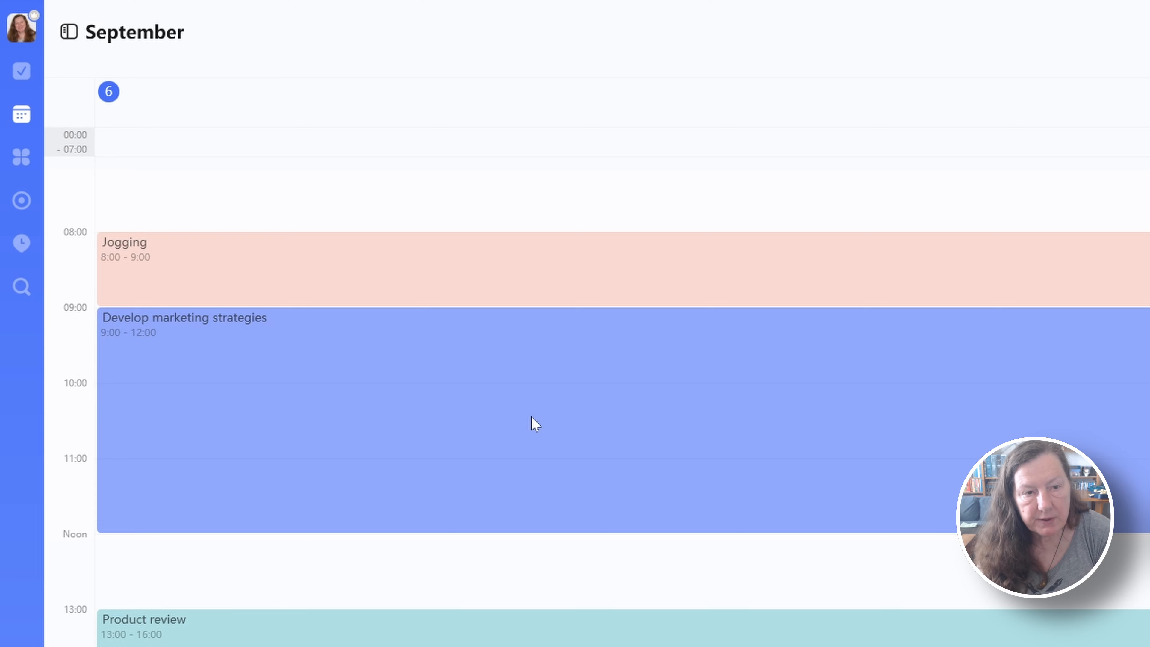
# Preview the September sample calendar in its agenda, multi-day and multi-week layouts
pyautogui.press('a')
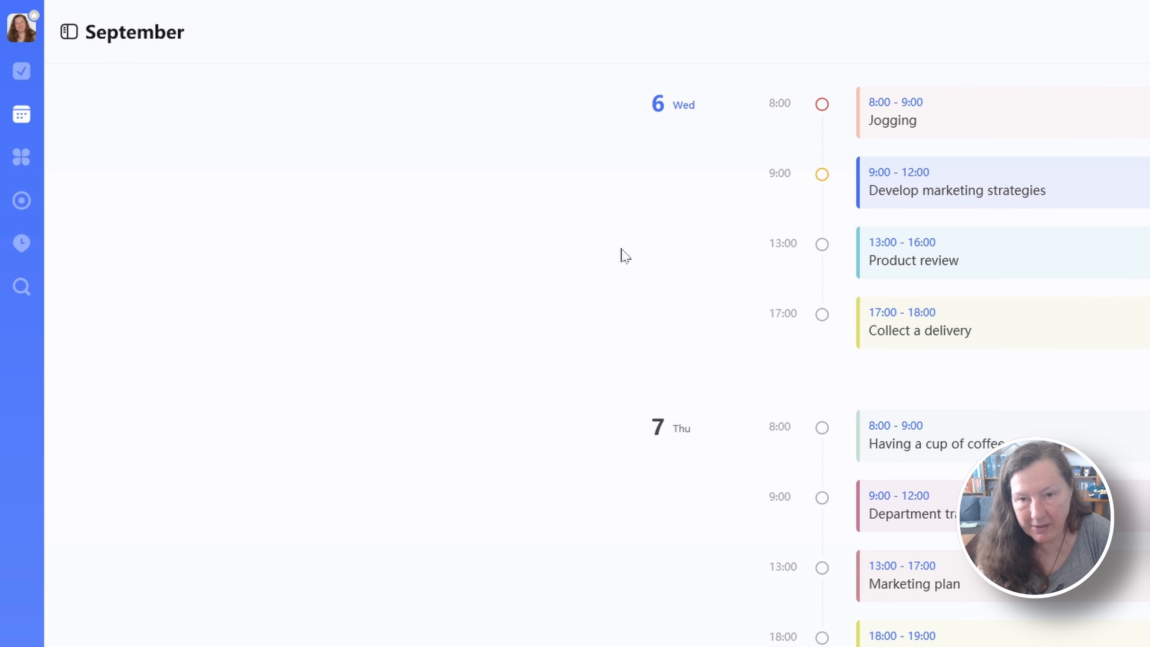
pyautogui.press('d')
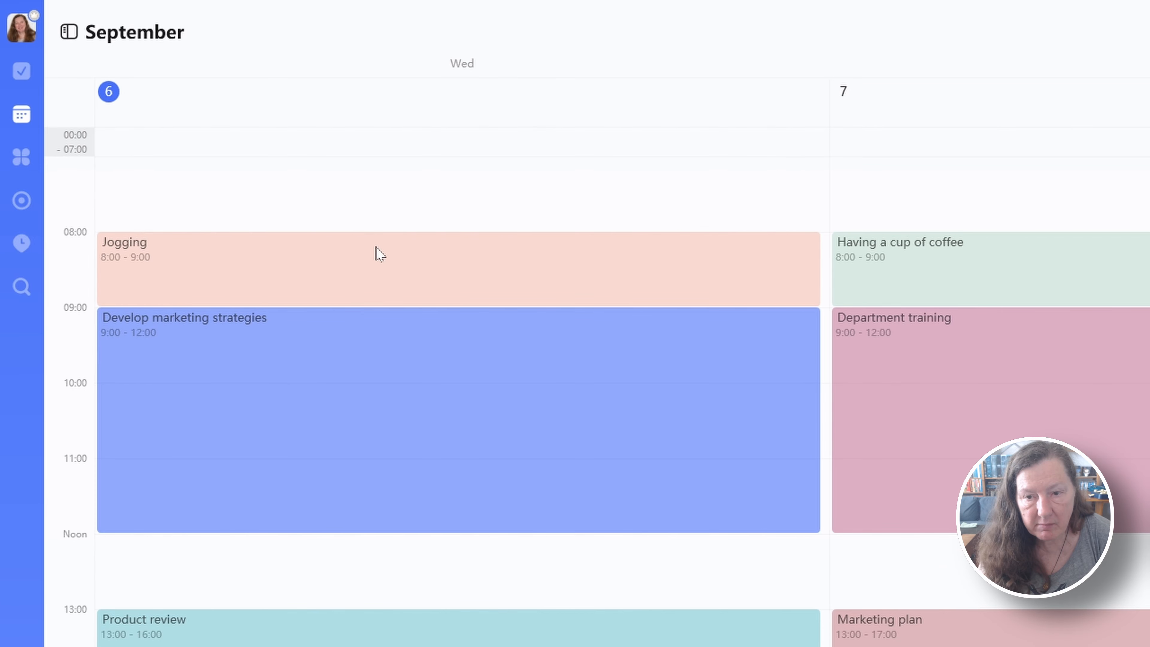
pyautogui.press('w')
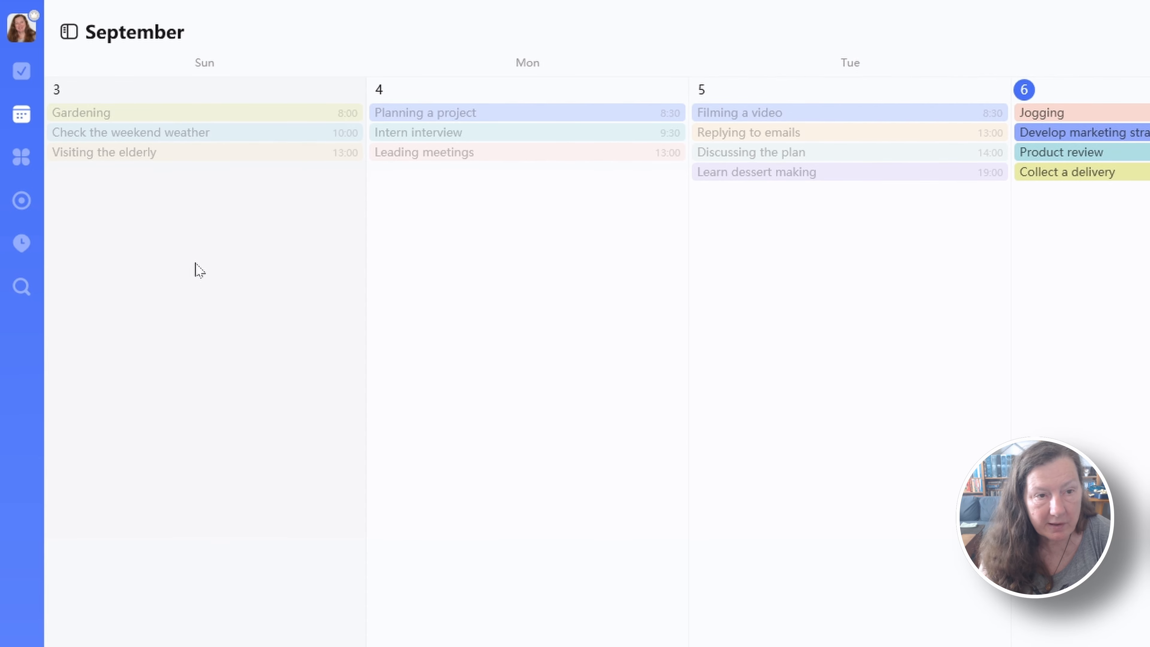
pyautogui.press('y')
# View the Eisenhower Matrix, the Pomodoro timer and the Habit Tracker in turn
pyautogui.click(20, 159)
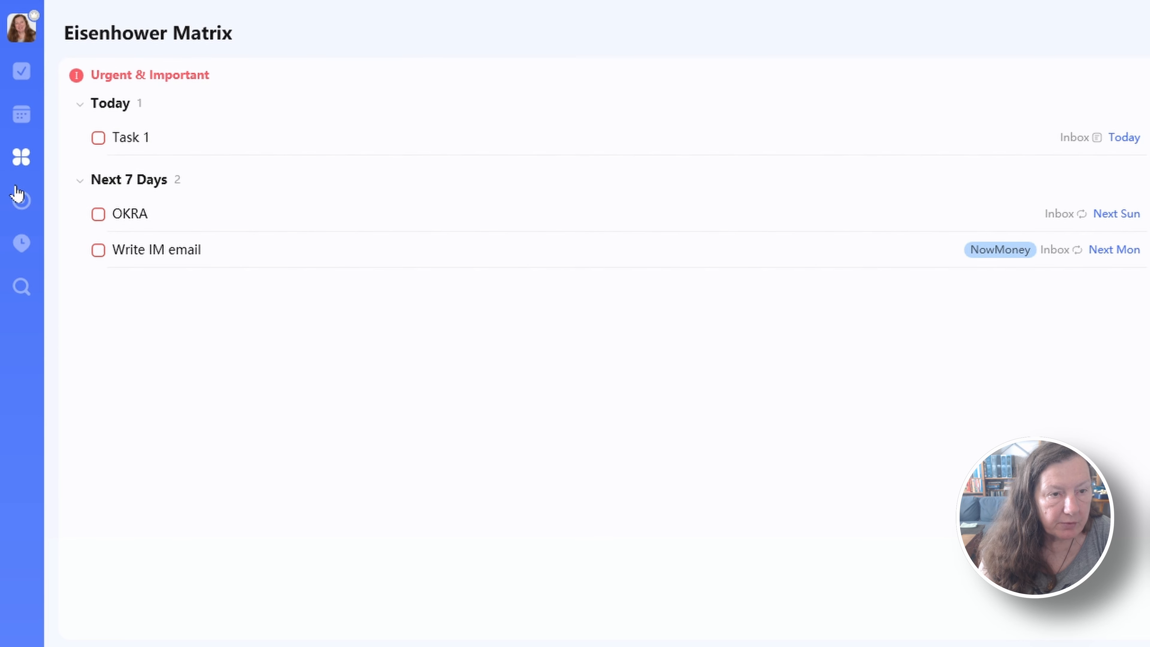
pyautogui.click(21, 203)
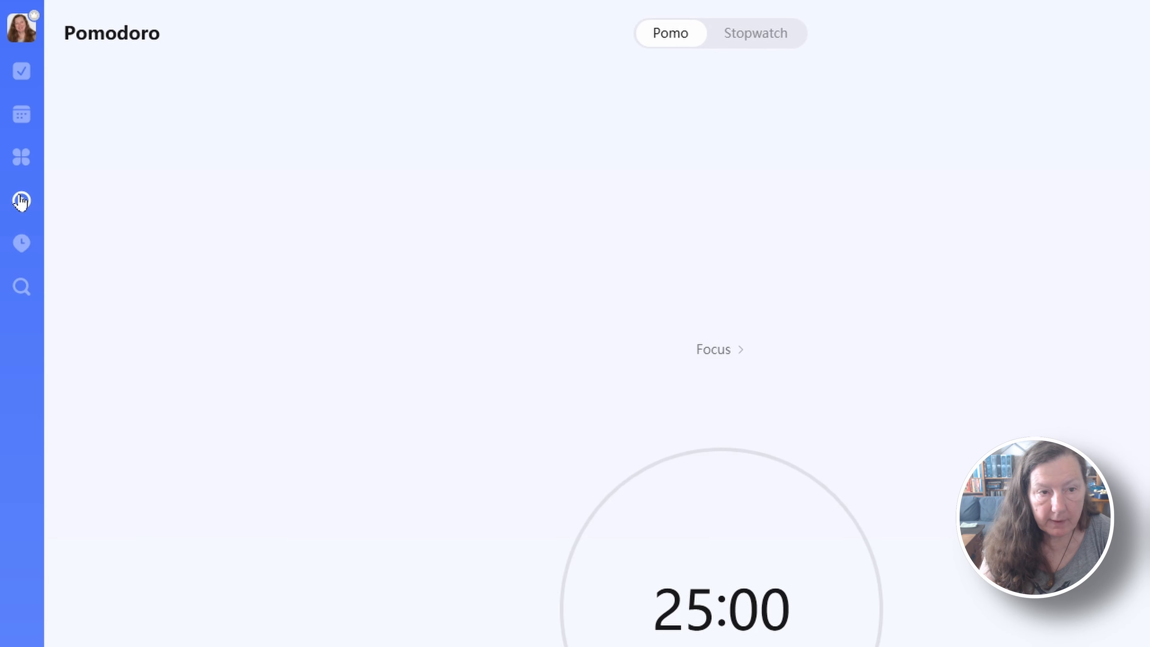
pyautogui.click(21, 244)
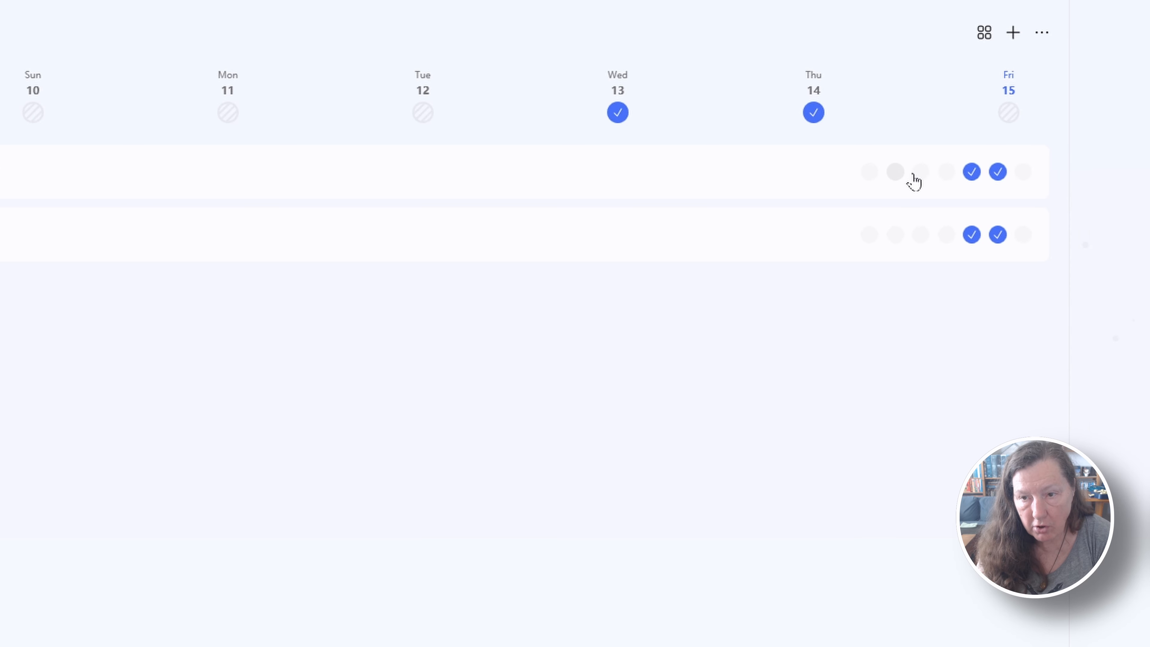
# Start creating a new habit in the Habit Tracker and name it "Test video tracker"
pyautogui.moveTo(944, 175)
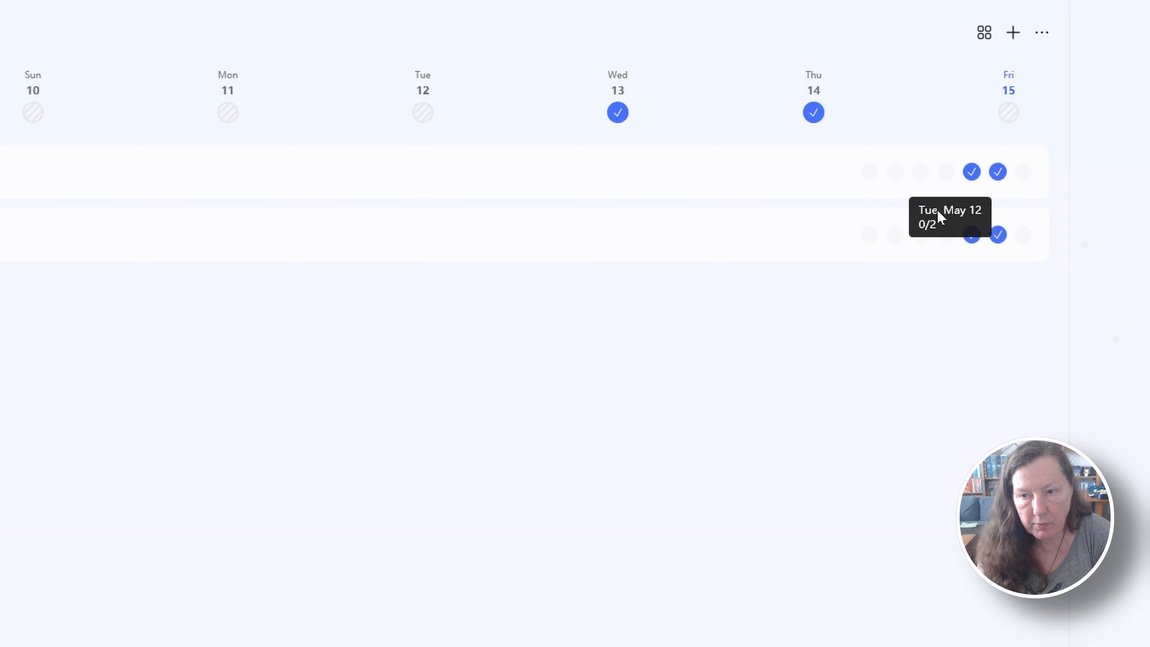
pyautogui.moveTo(947, 235)
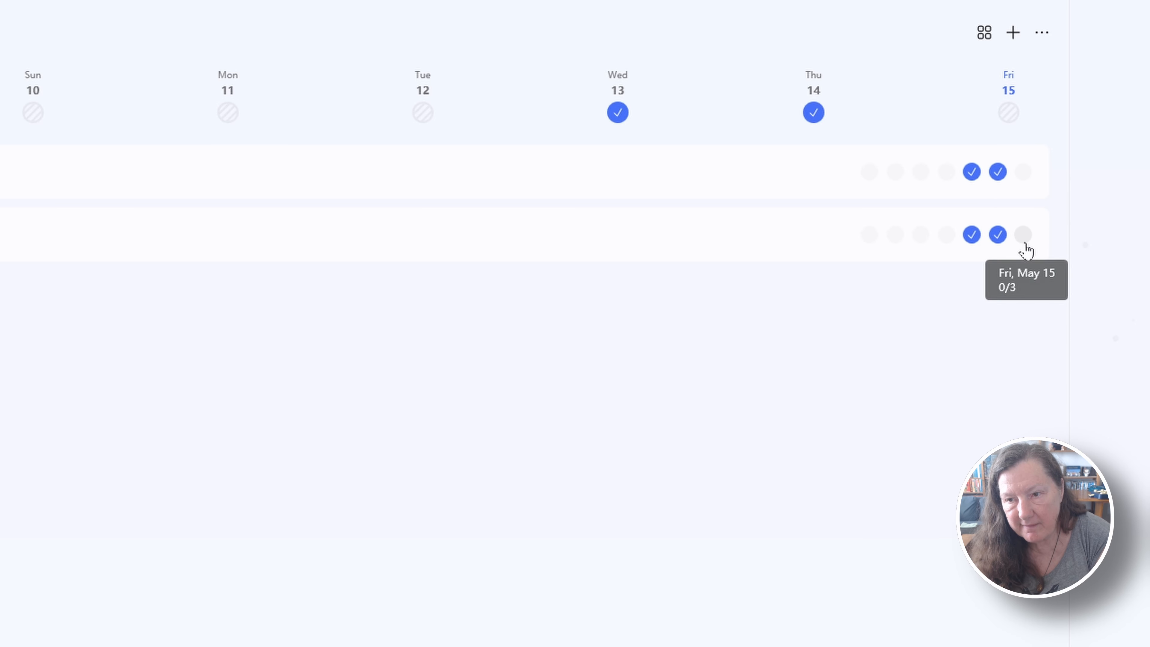
pyautogui.click(1012, 33)
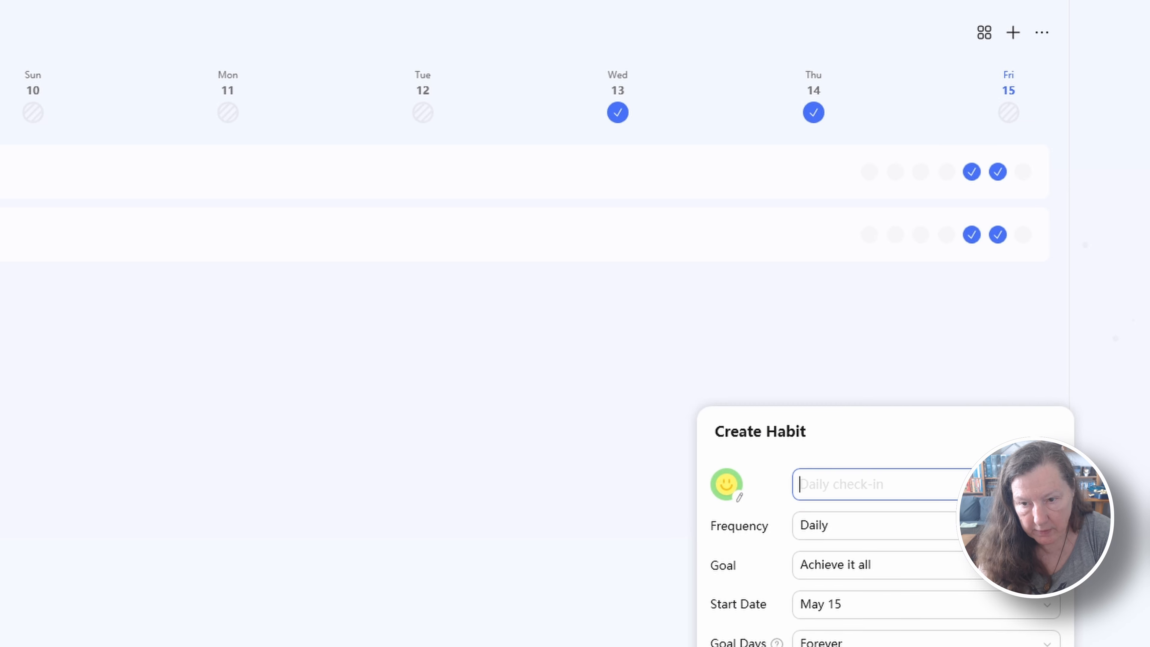
pyautogui.write('Test video ')
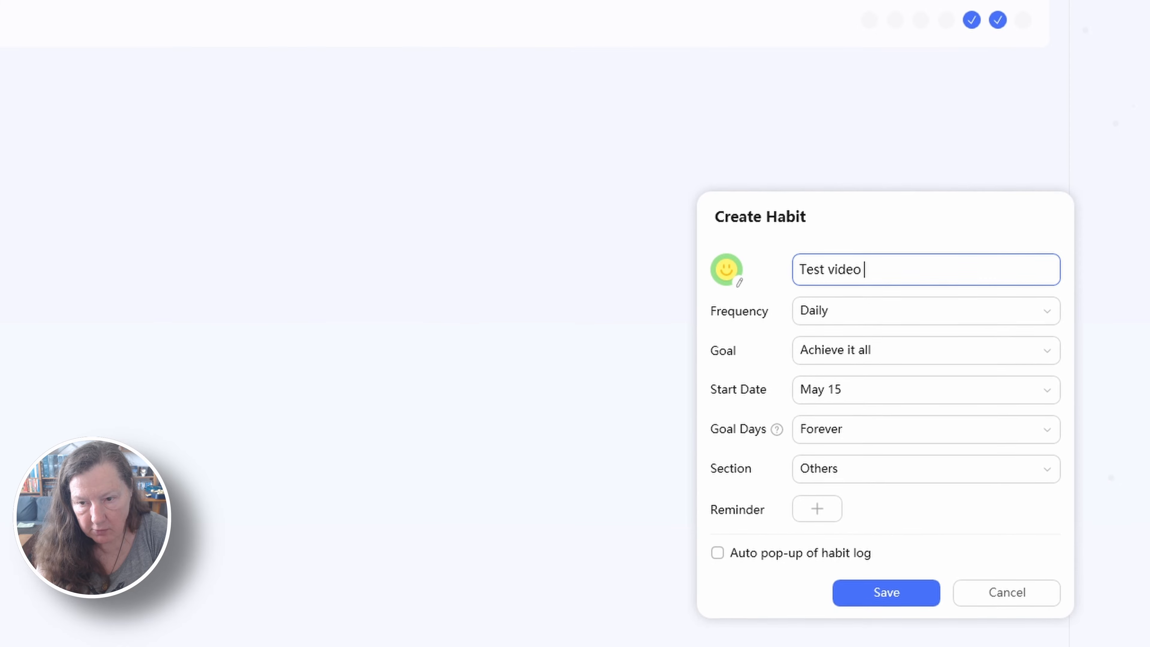
pyautogui.write('tracker')
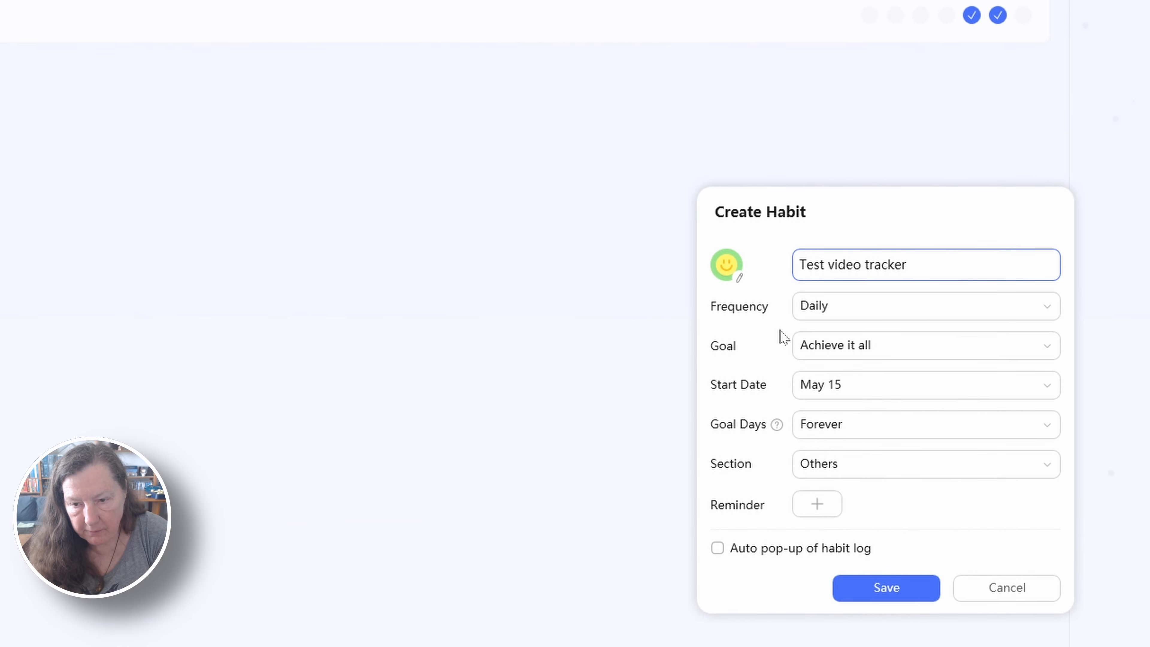
# Limit the new habit's frequency to Monday, Tuesday, Wednesday and Thursday by excluding Sunday, Friday and Saturday
pyautogui.click(826, 313)
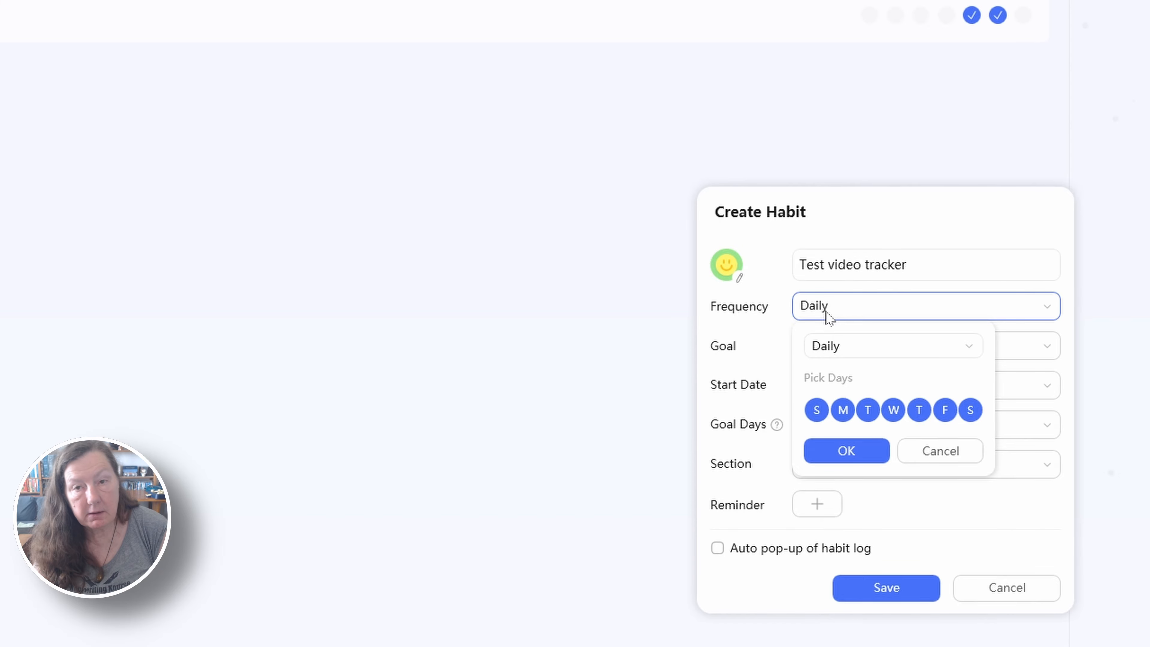
pyautogui.click(816, 413)
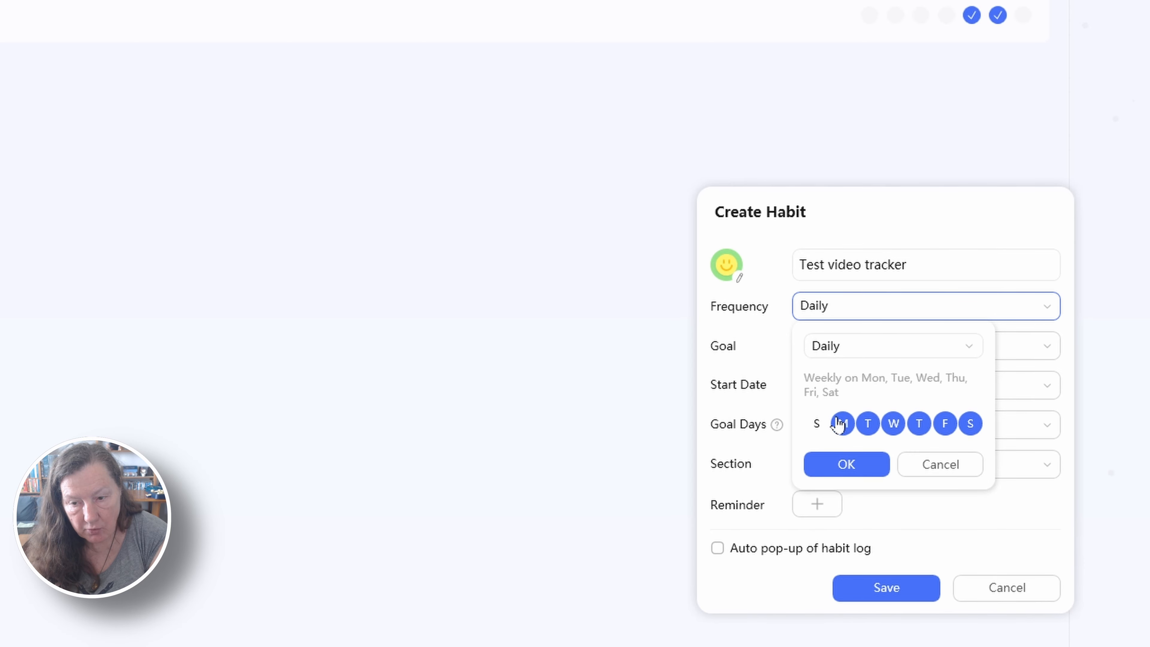
pyautogui.click(944, 423)
pyautogui.click(970, 423)
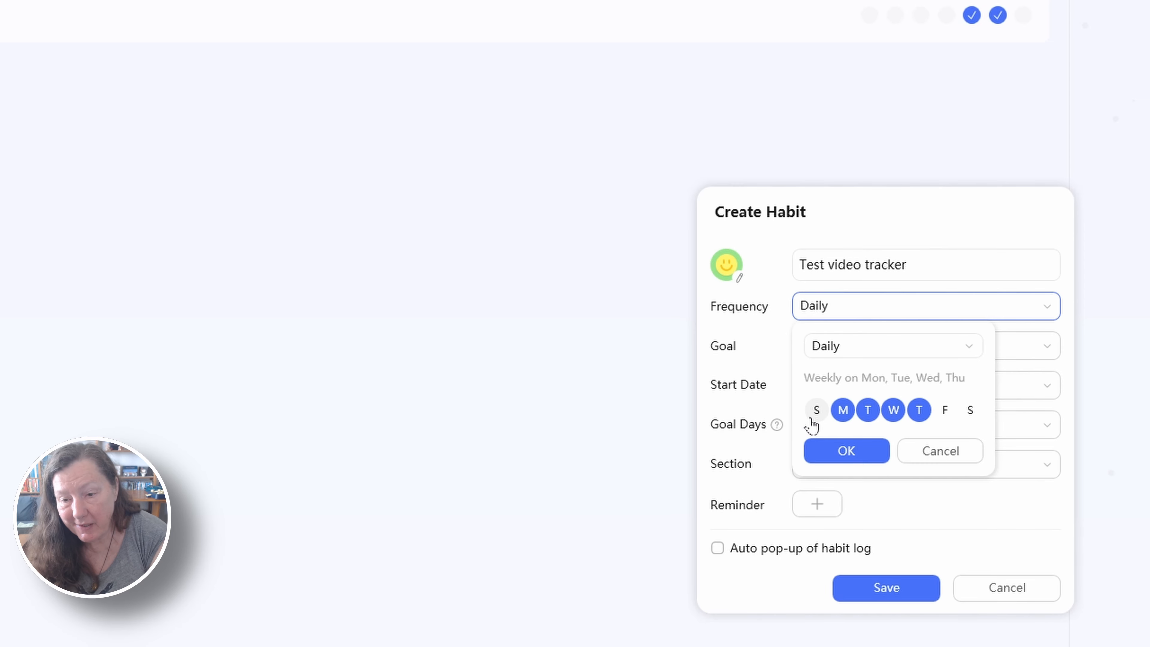
pyautogui.click(839, 451)
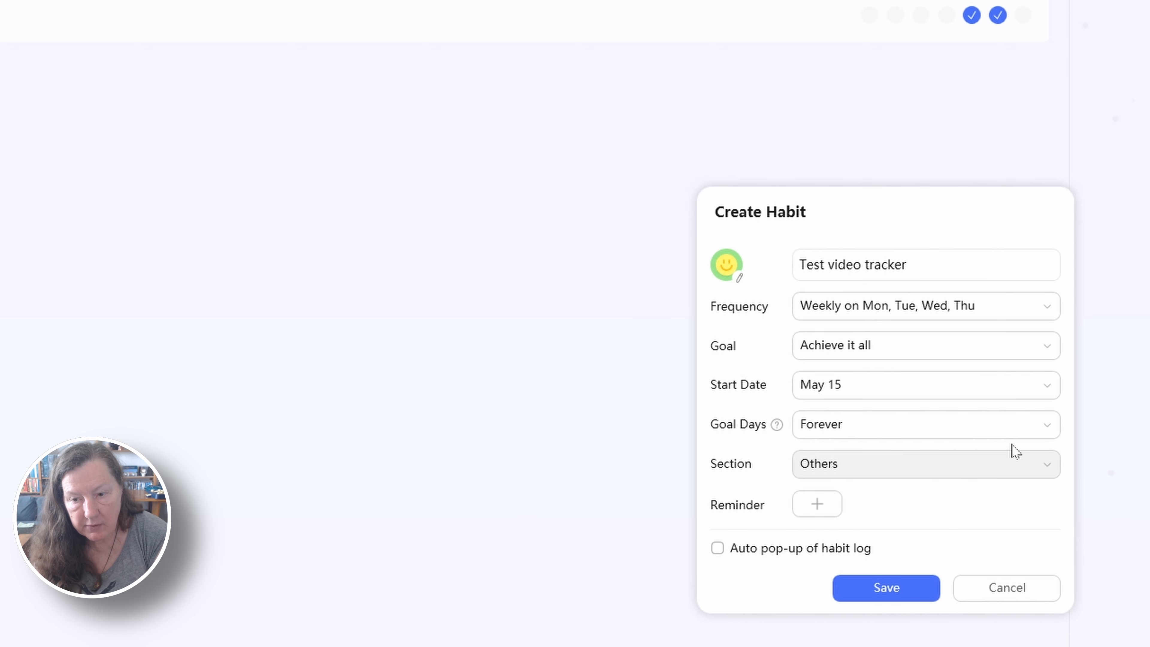
# Set the habit's goal to reach a certain amount, with a target of 3 Count daily
pyautogui.click(883, 352)
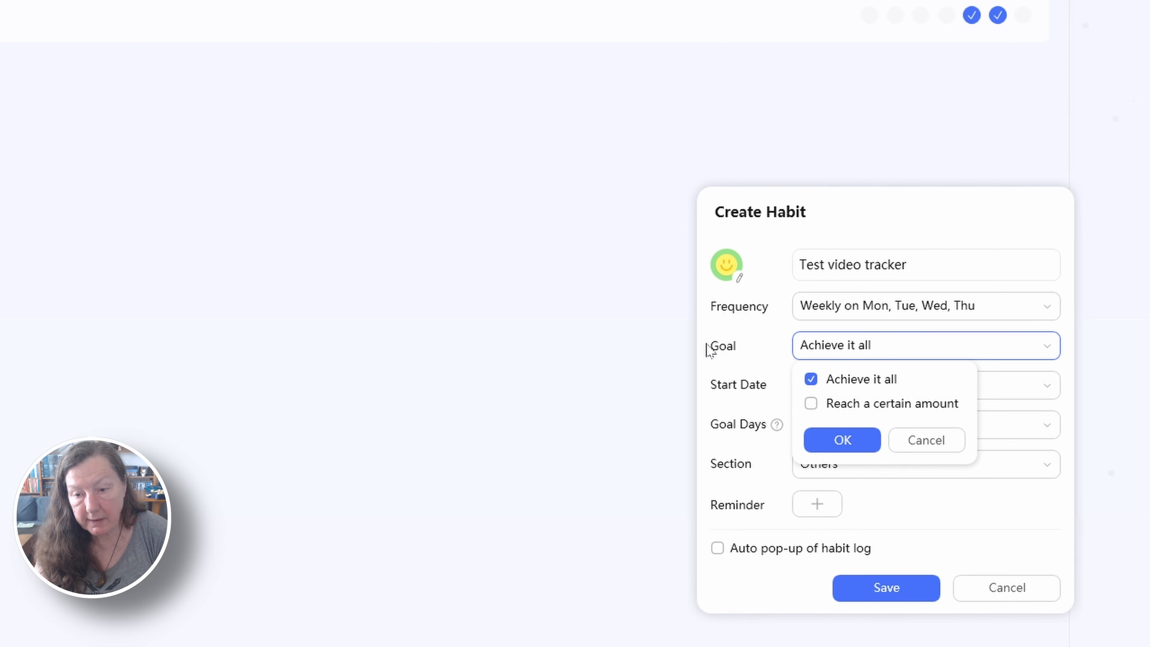
pyautogui.click(815, 406)
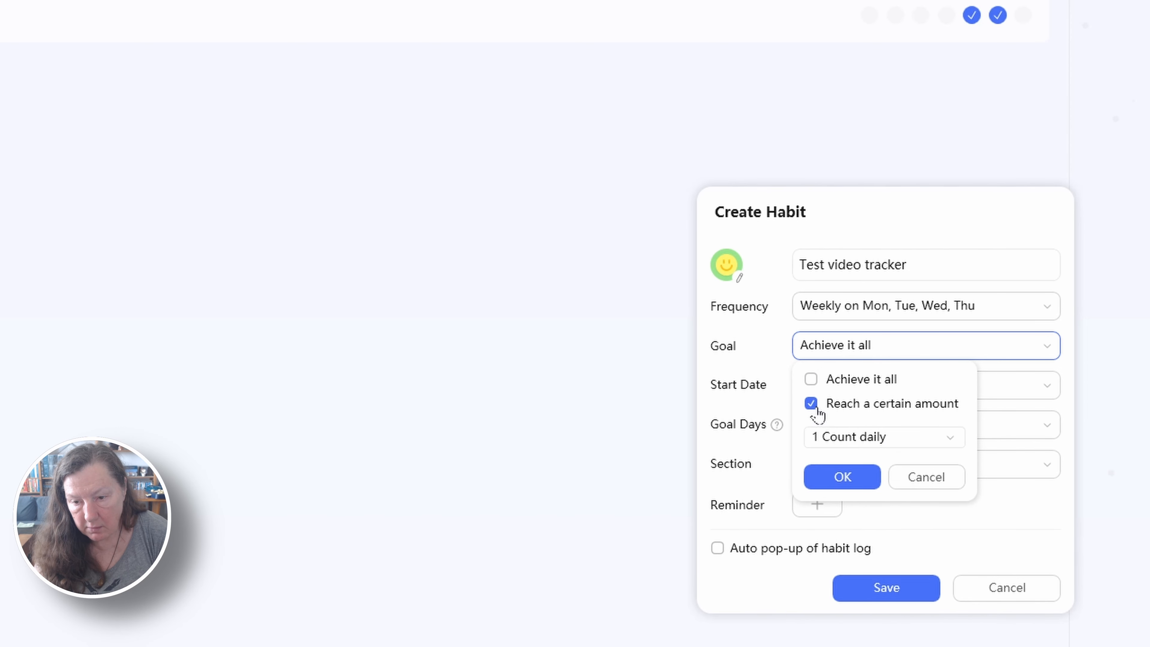
pyautogui.click(931, 443)
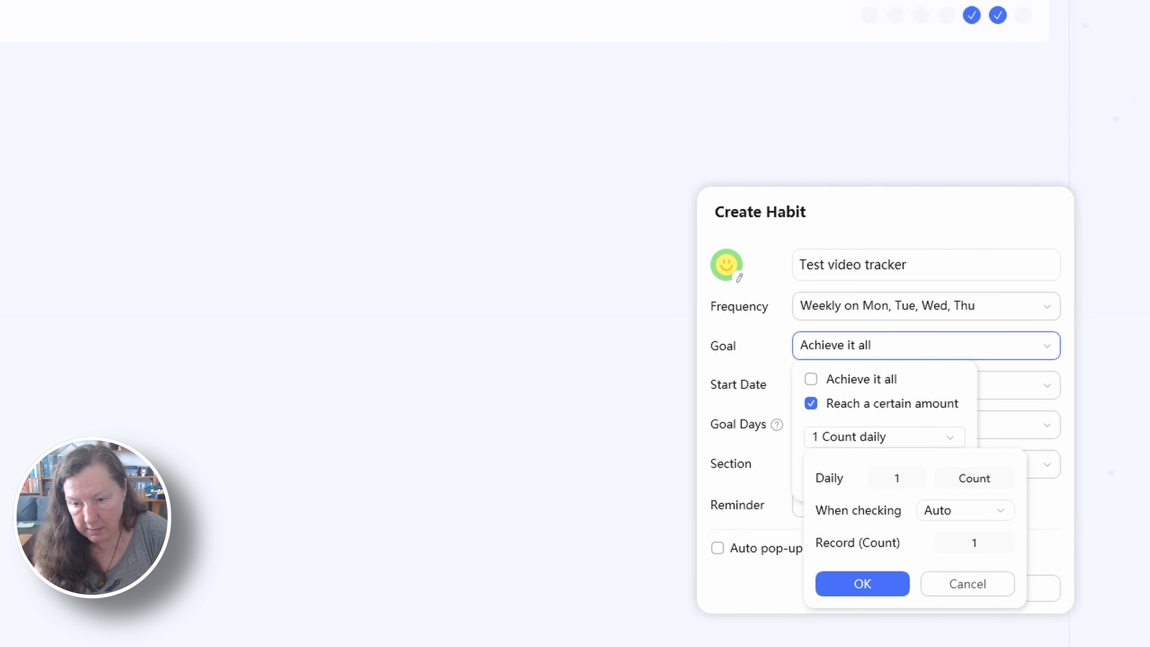
pyautogui.click(926, 482)
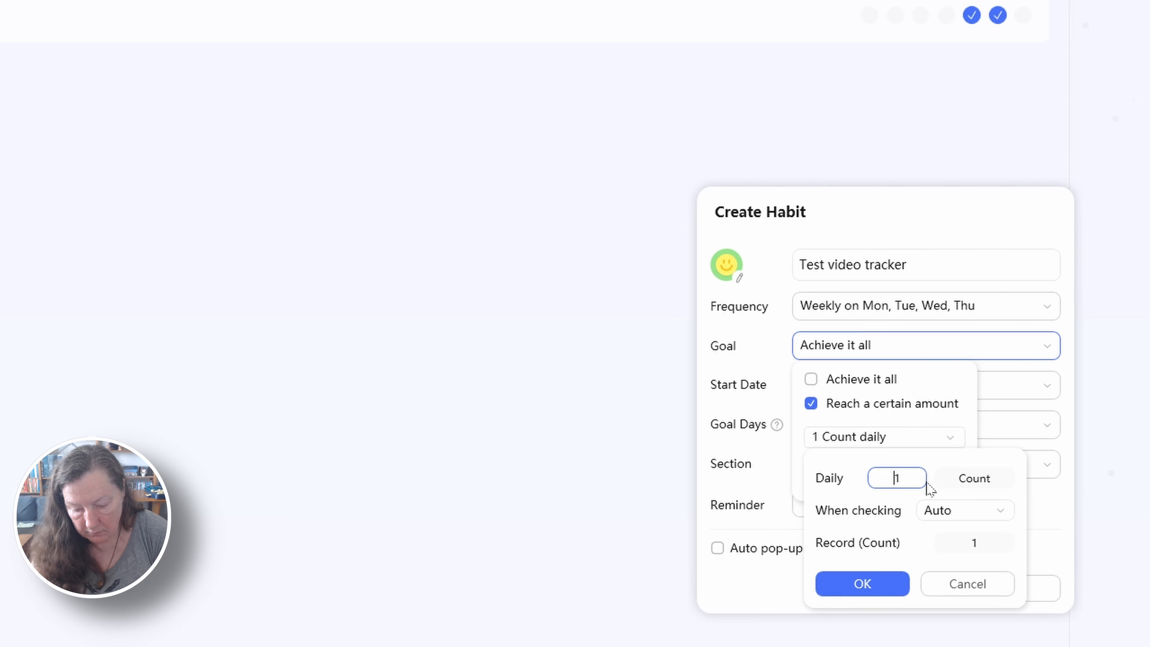
pyautogui.write('3')
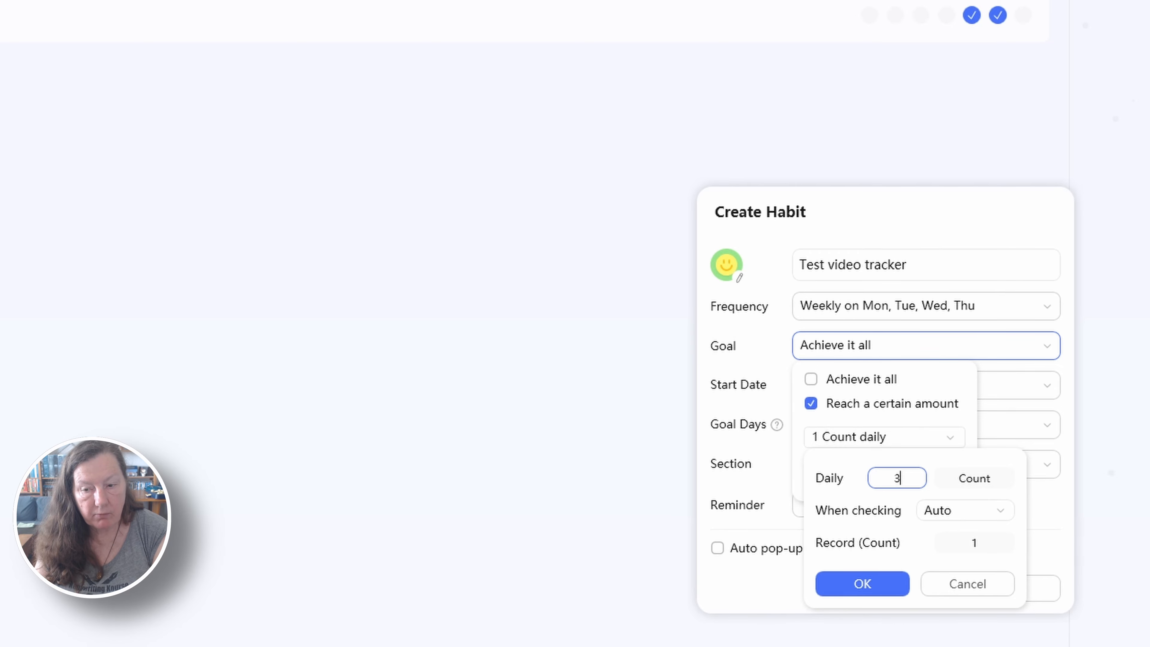
pyautogui.click(862, 585)
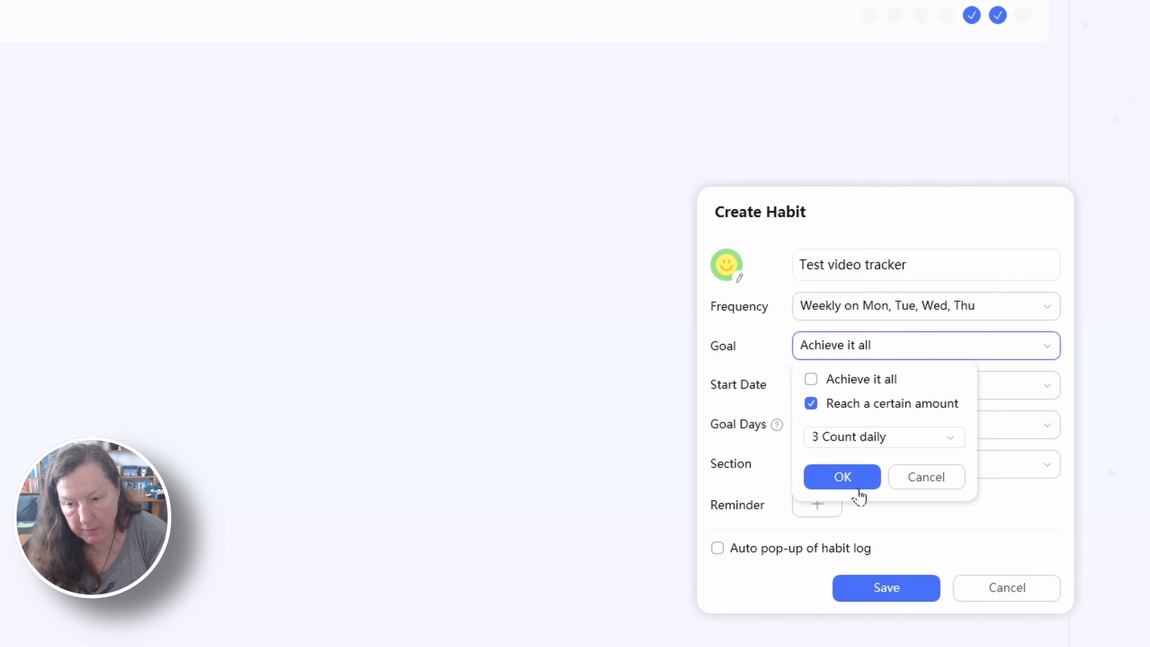
pyautogui.click(853, 474)
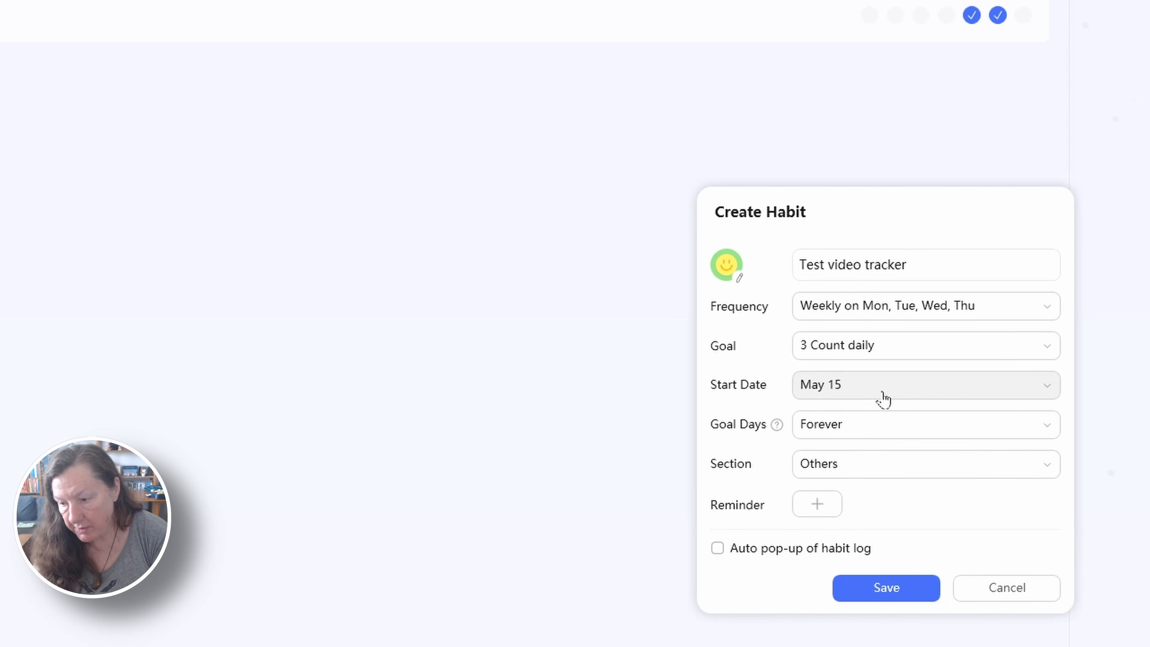
# Add Friday to the habit's weekly frequency
pyautogui.click(882, 397)
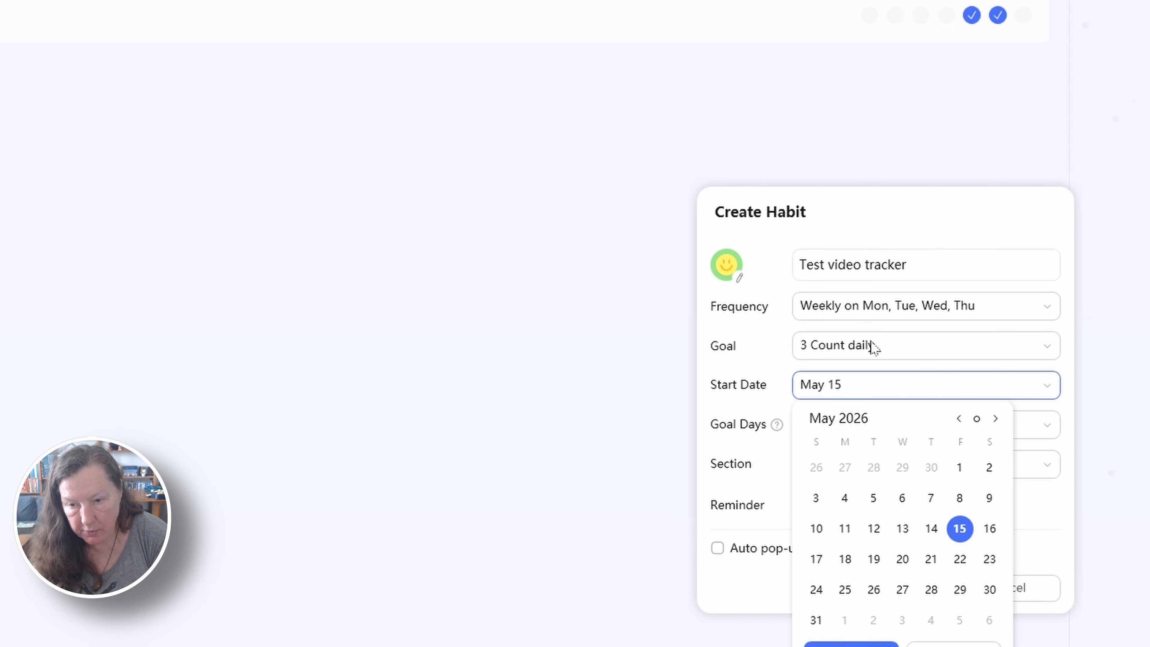
pyautogui.click(860, 298)
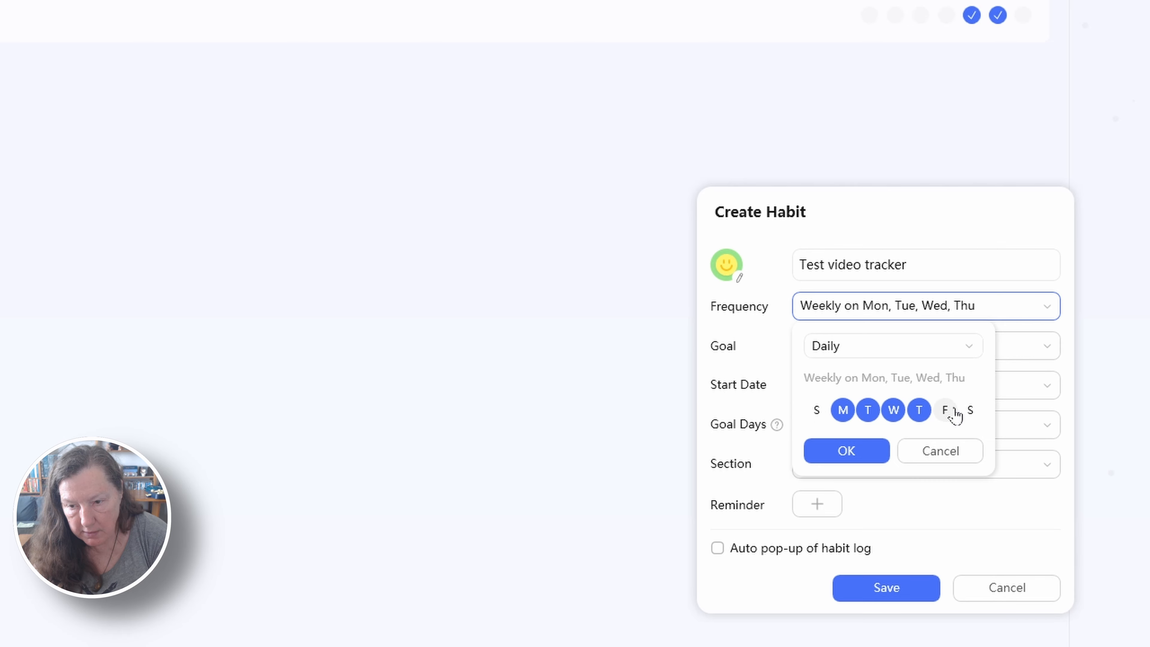
pyautogui.click(945, 410)
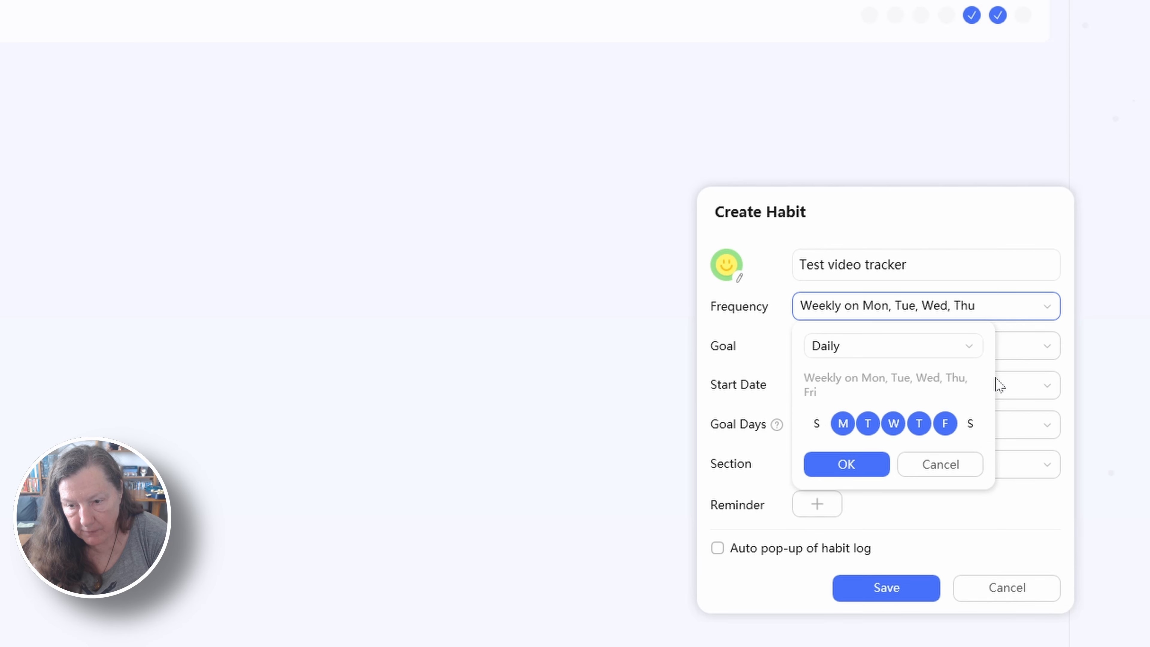
pyautogui.click(845, 464)
# Review the available start date, goal days and section options for the habit, keeping the current choices
pyautogui.click(850, 386)
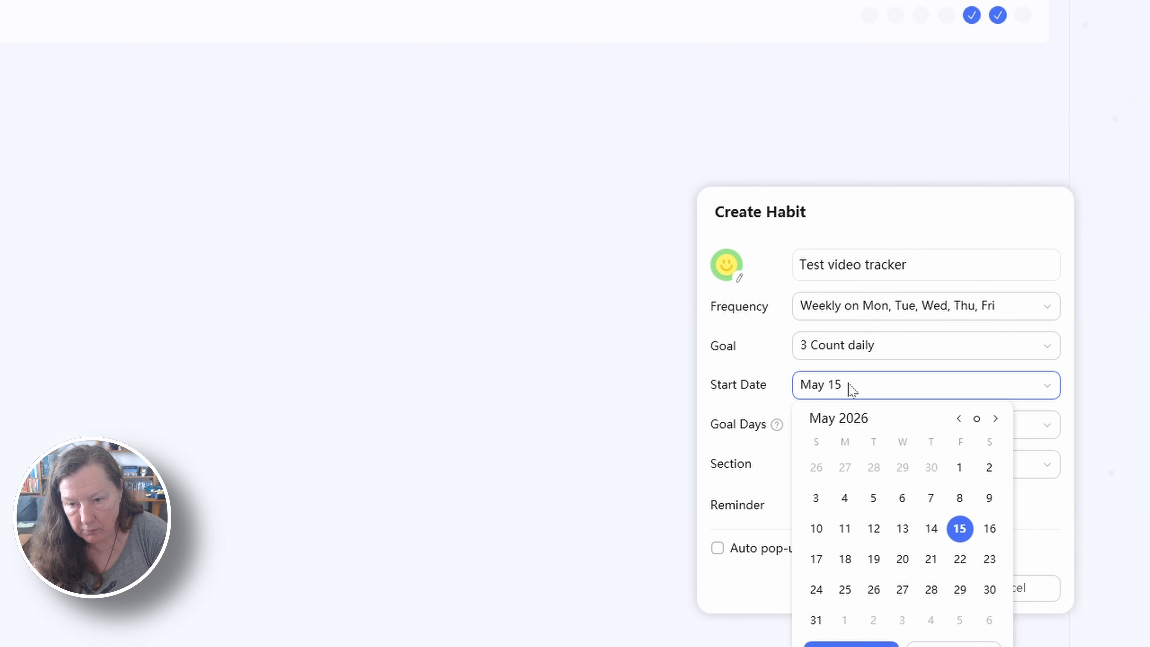
pyautogui.click(850, 388)
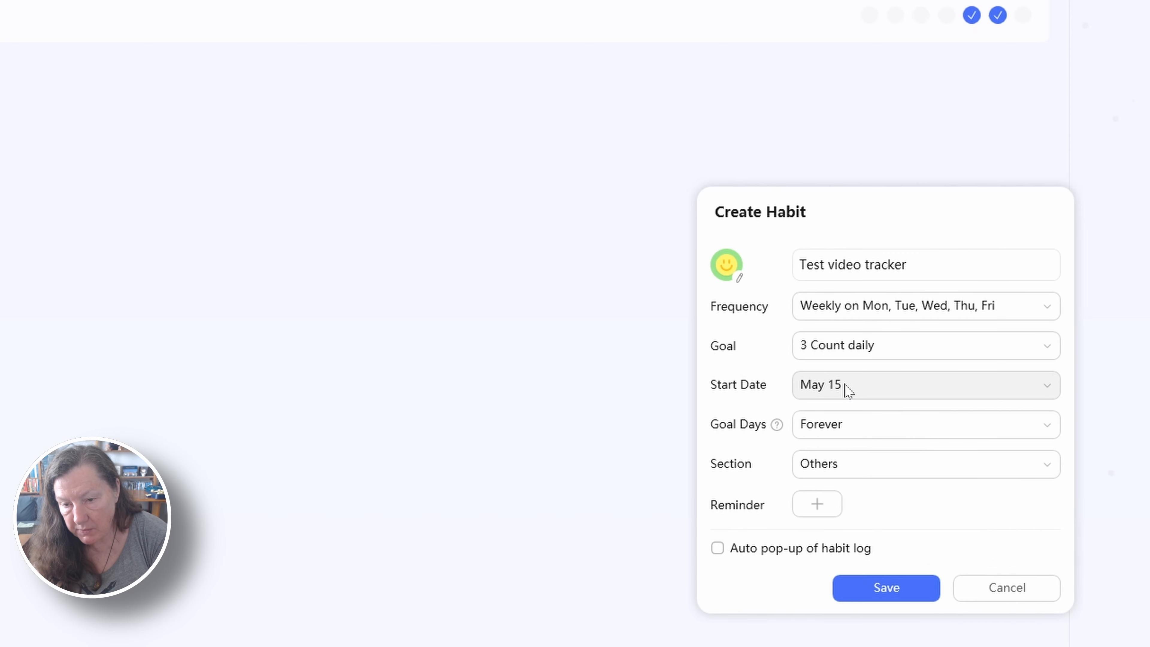
pyautogui.click(844, 389)
pyautogui.click(769, 365)
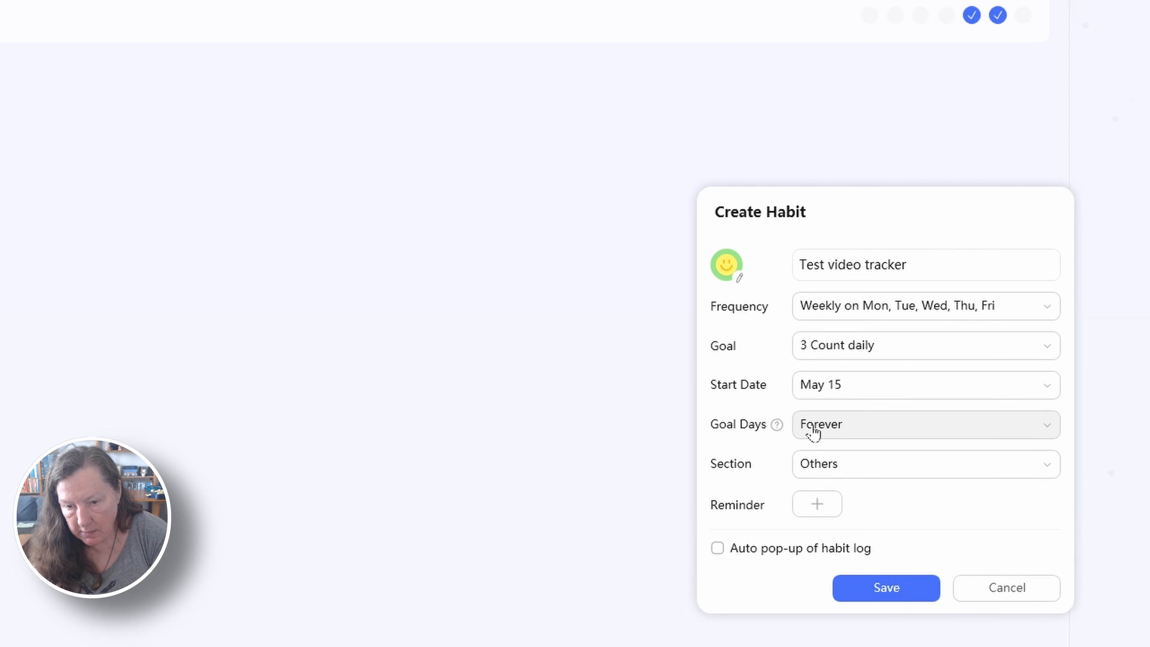
pyautogui.click(882, 434)
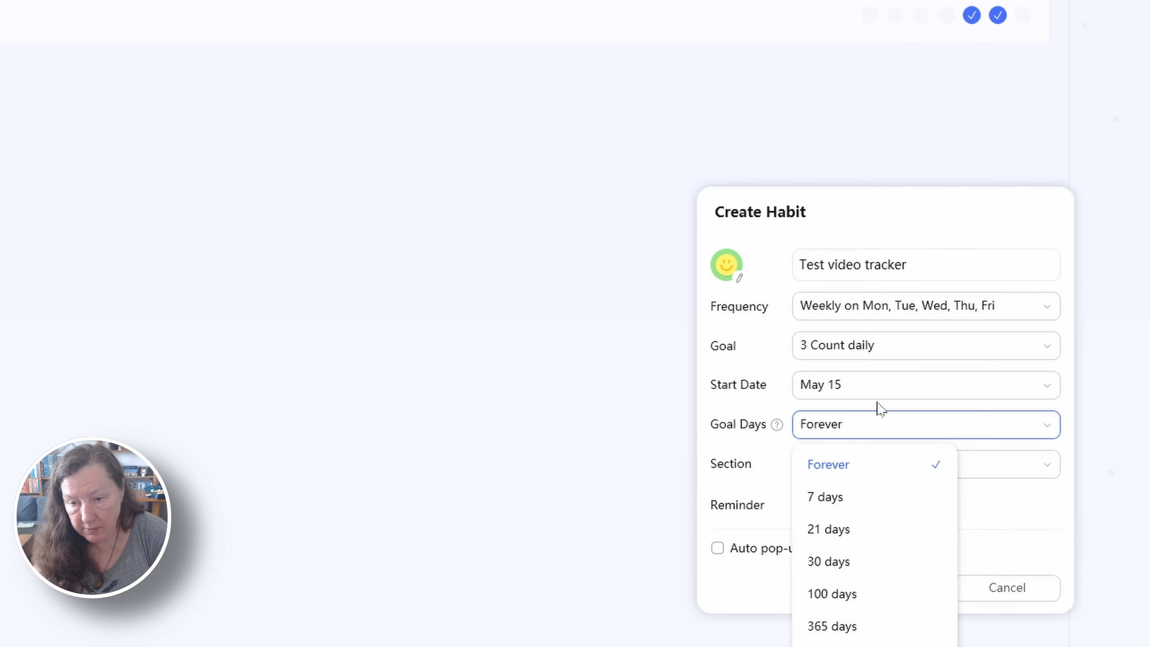
pyautogui.click(753, 362)
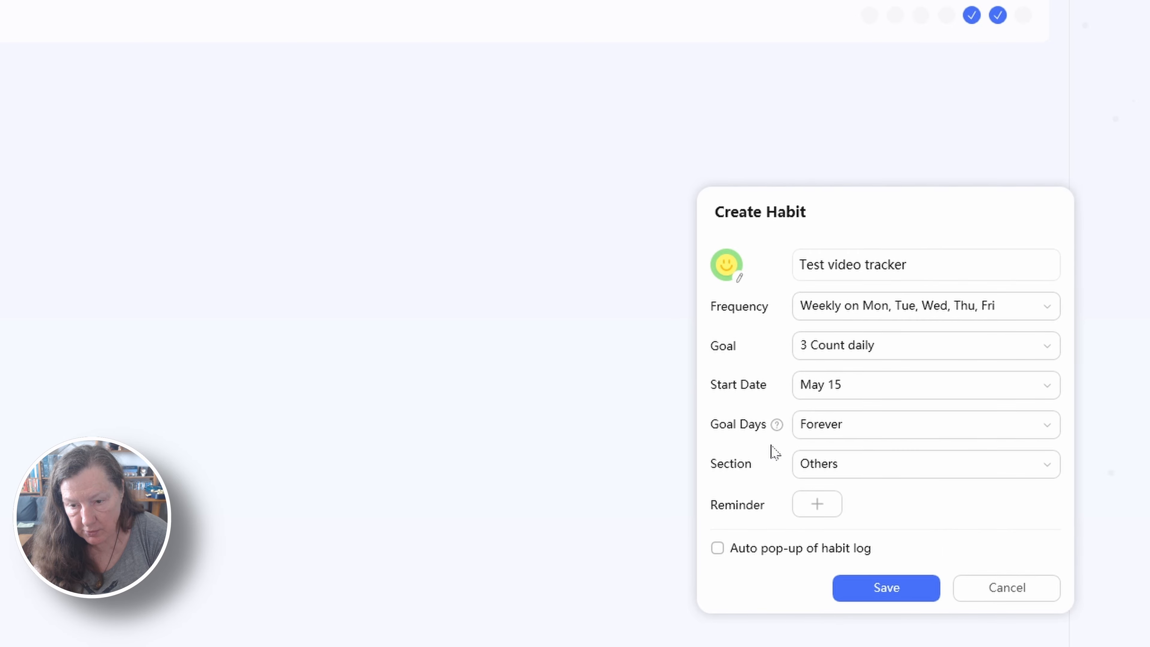
pyautogui.click(867, 476)
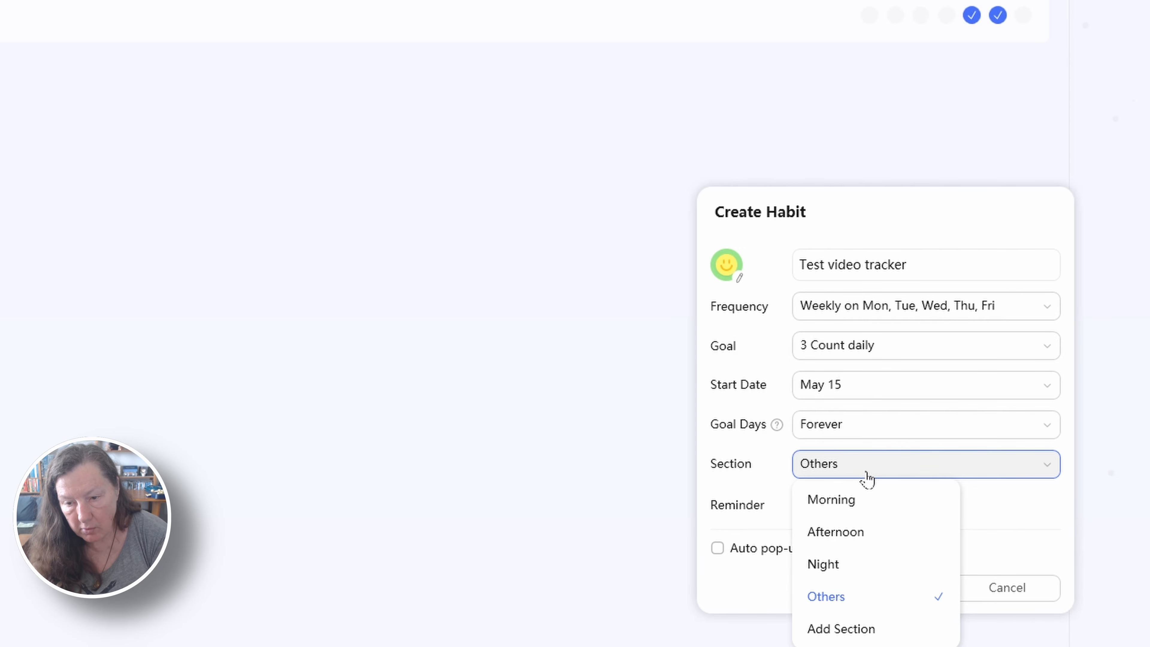
pyautogui.click(770, 464)
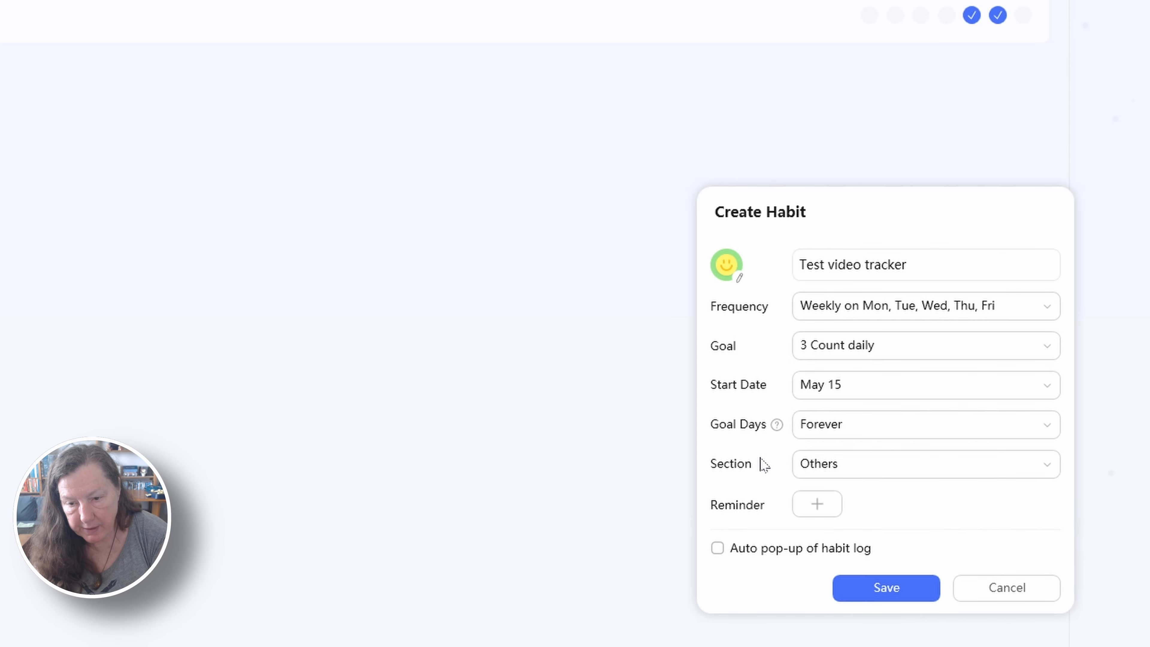
# Add a 14:00 reminder to the habit and save it
pyautogui.click(817, 508)
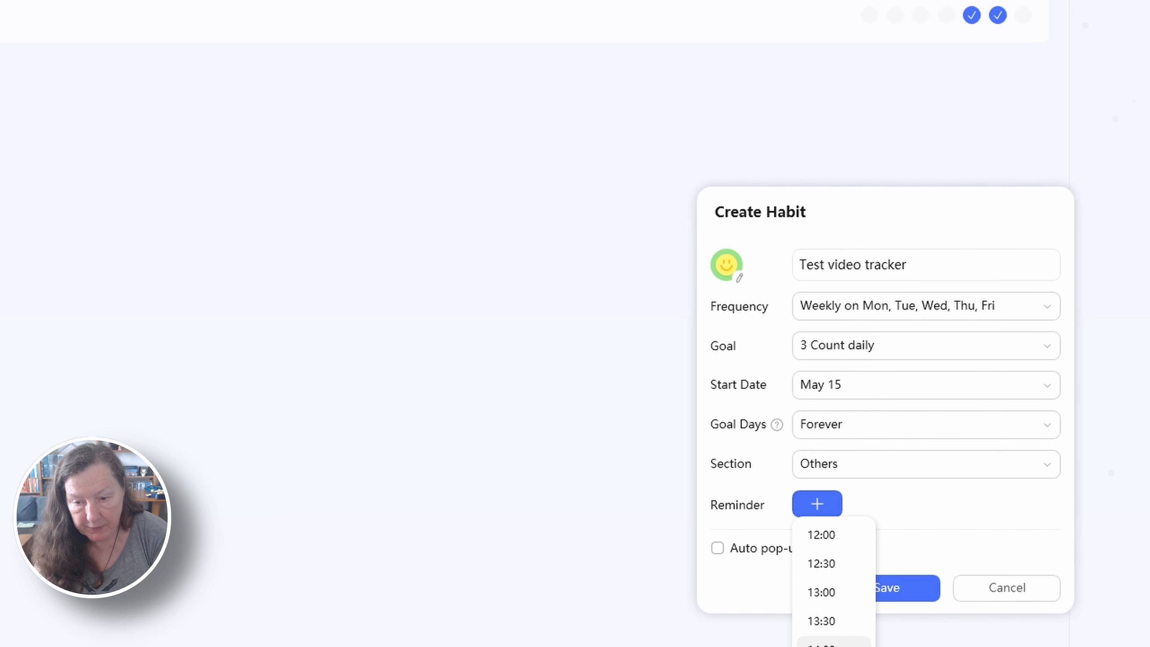
pyautogui.click(833, 643)
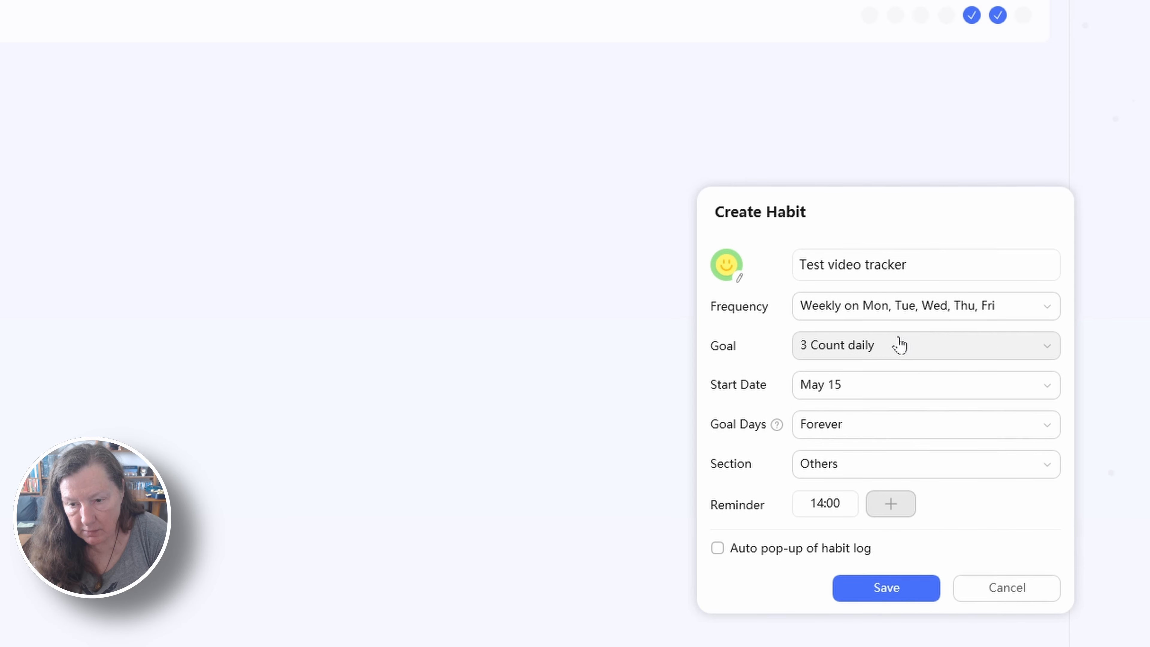
pyautogui.click(891, 590)
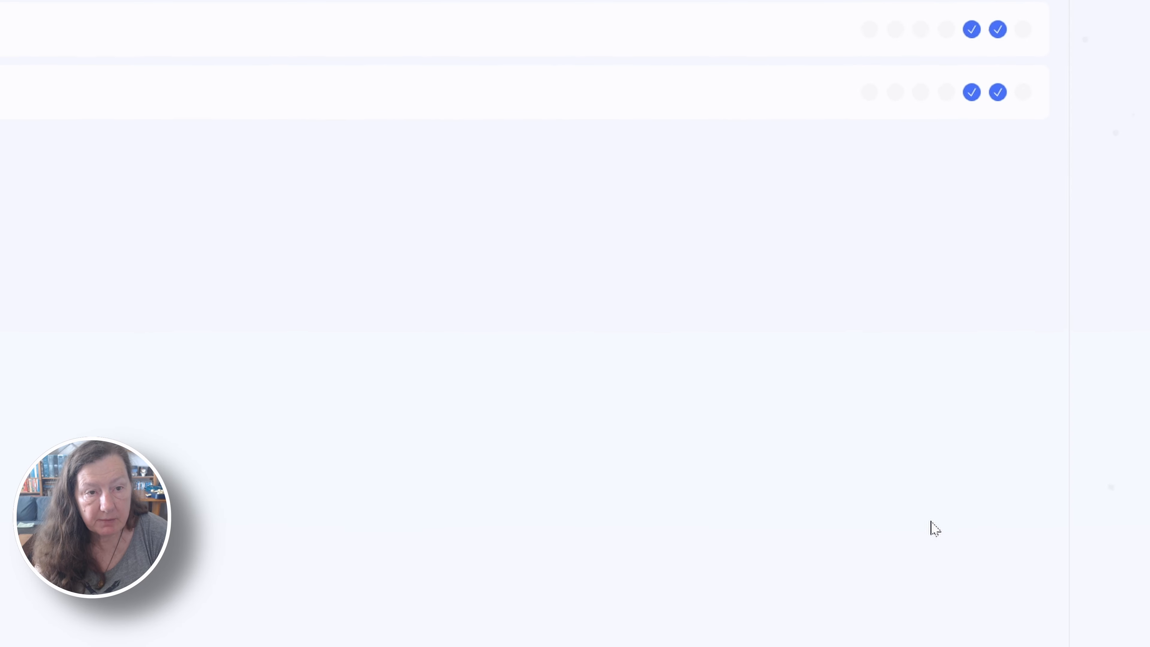
# Check in the Test video tracker habit three times for Friday the 15th to complete its daily goal
pyautogui.scroll(1, 931, 526)
pyautogui.scroll(3, 402, 3)
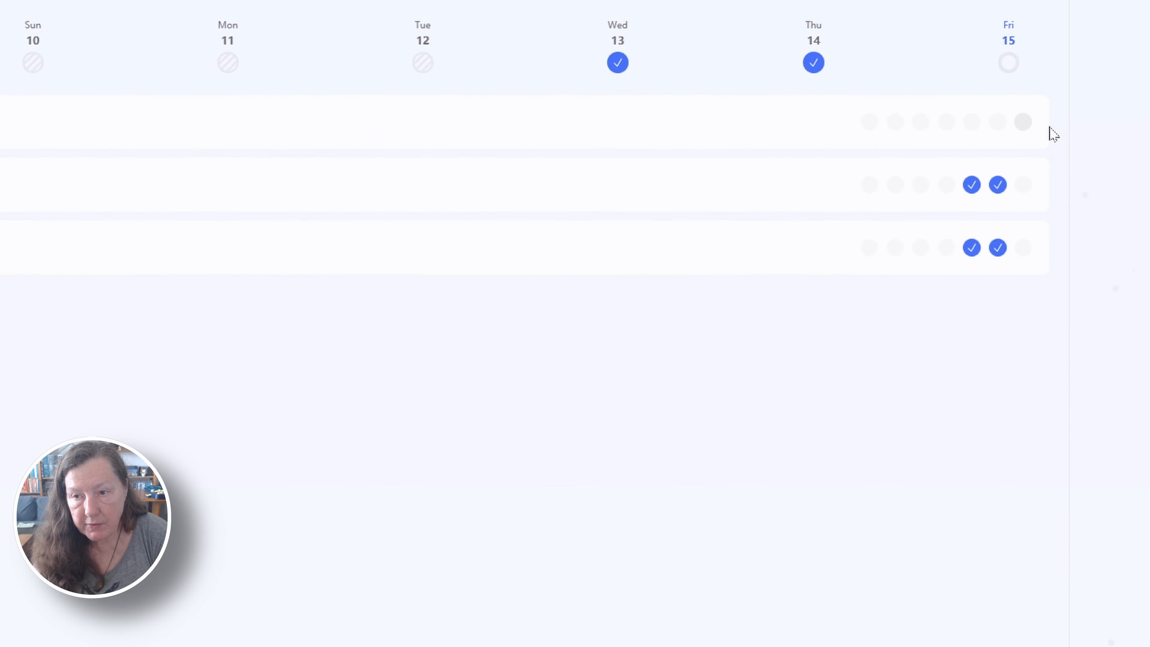
pyautogui.click(1026, 164)
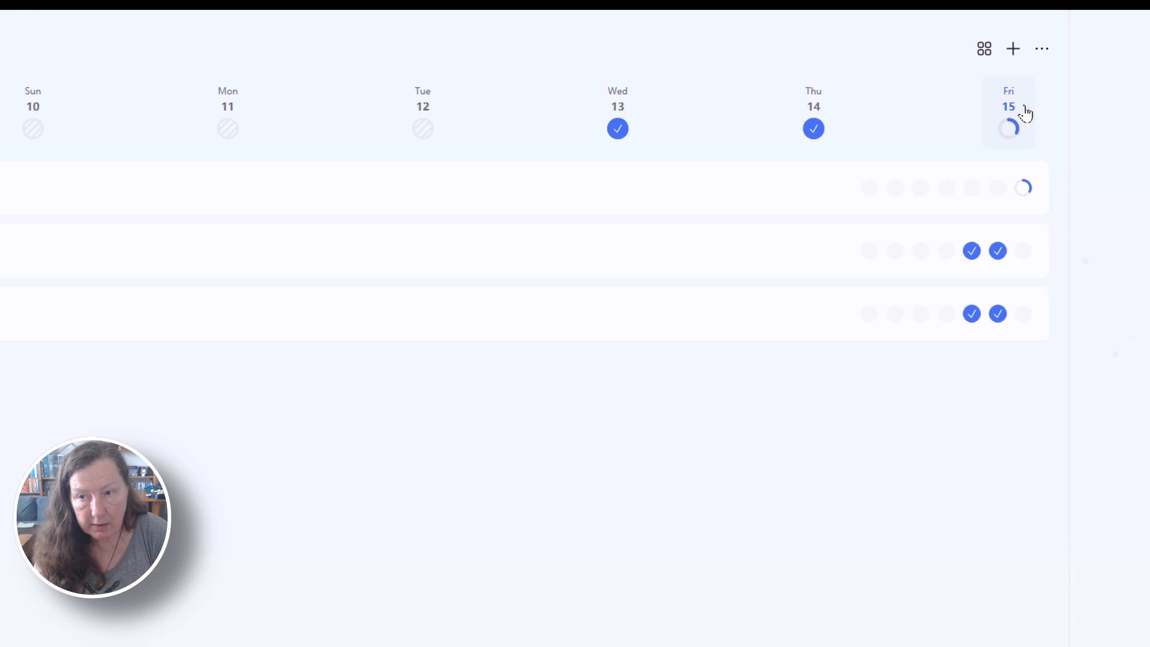
pyautogui.click(1024, 194)
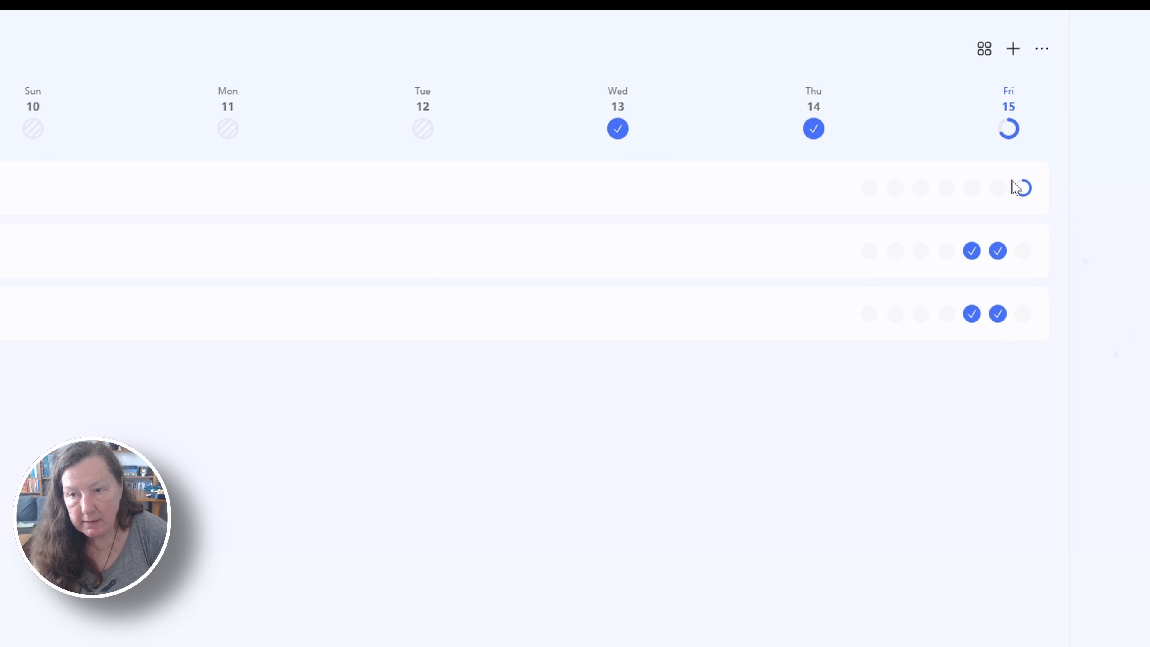
pyautogui.click(1023, 188)
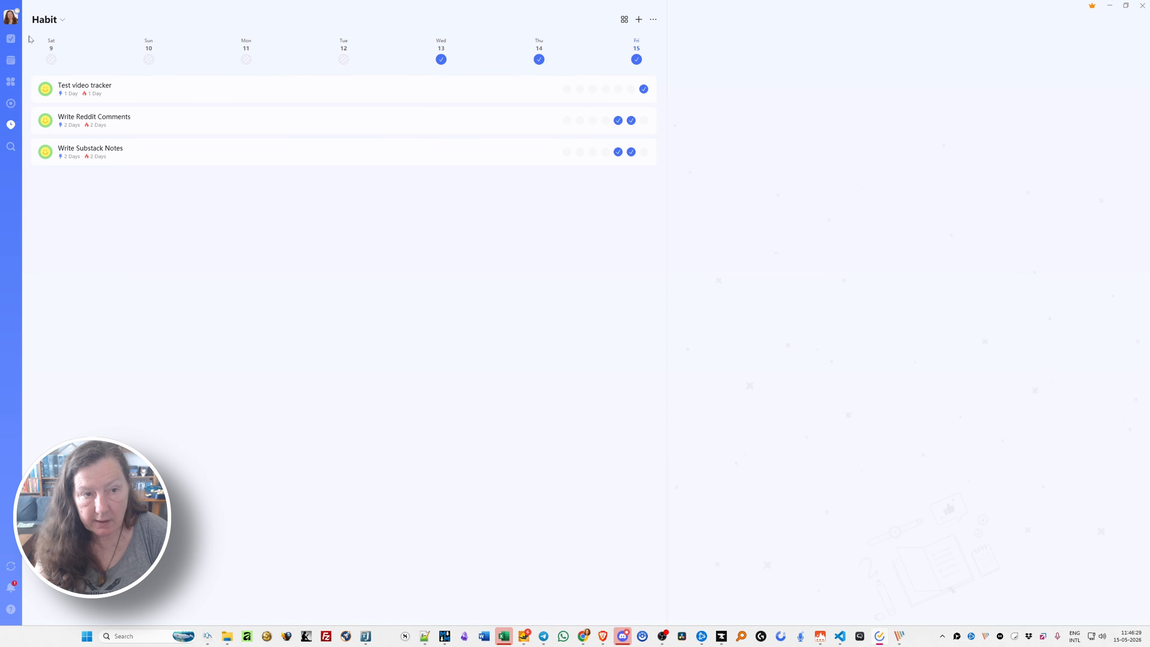
# Return to the Next 7 Days task list and mark Task 1 as completed
pyautogui.click(11, 39)
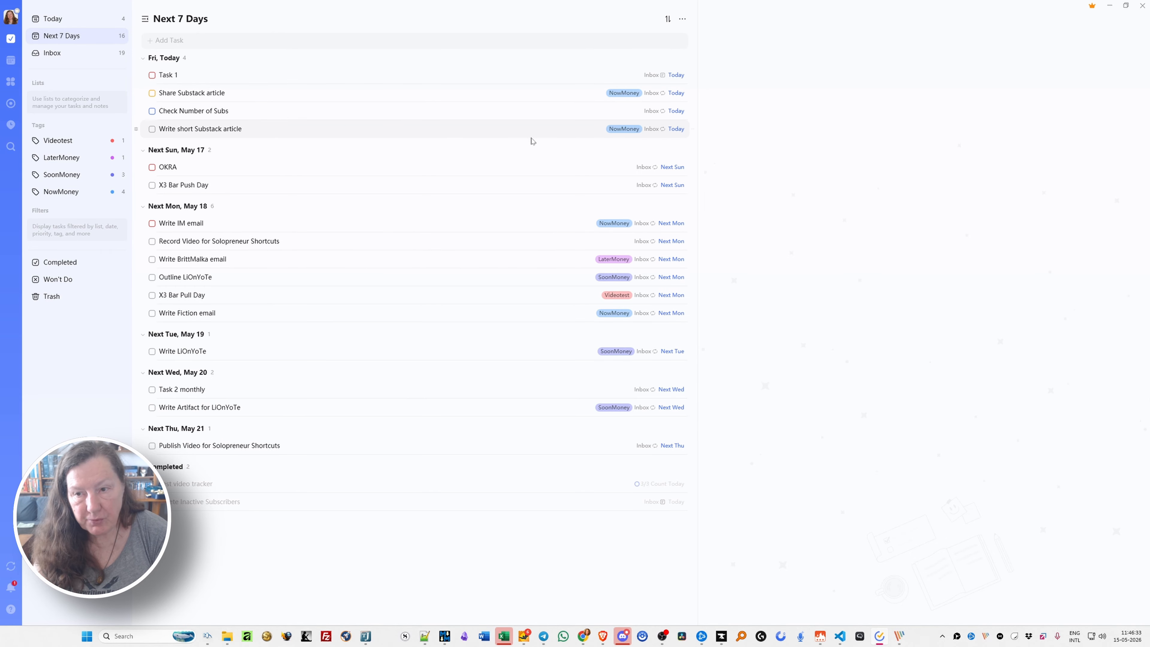
pyautogui.click(152, 75)
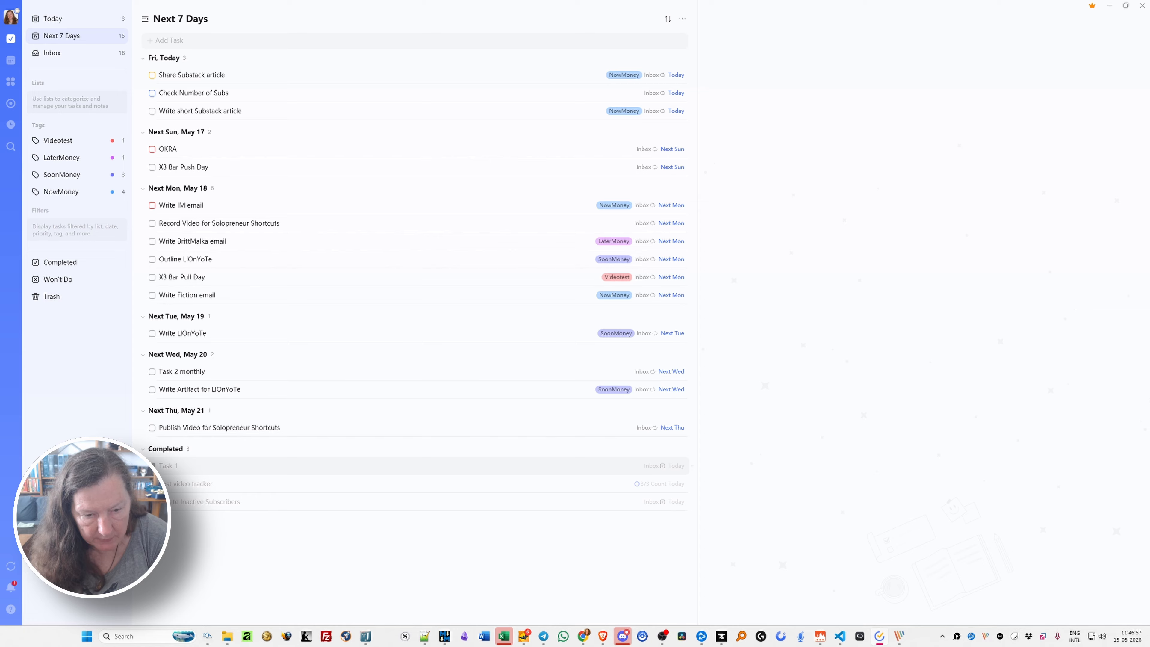
# Reopen the completed Task 1 and mark it as Won't Do instead
pyautogui.click(152, 465)
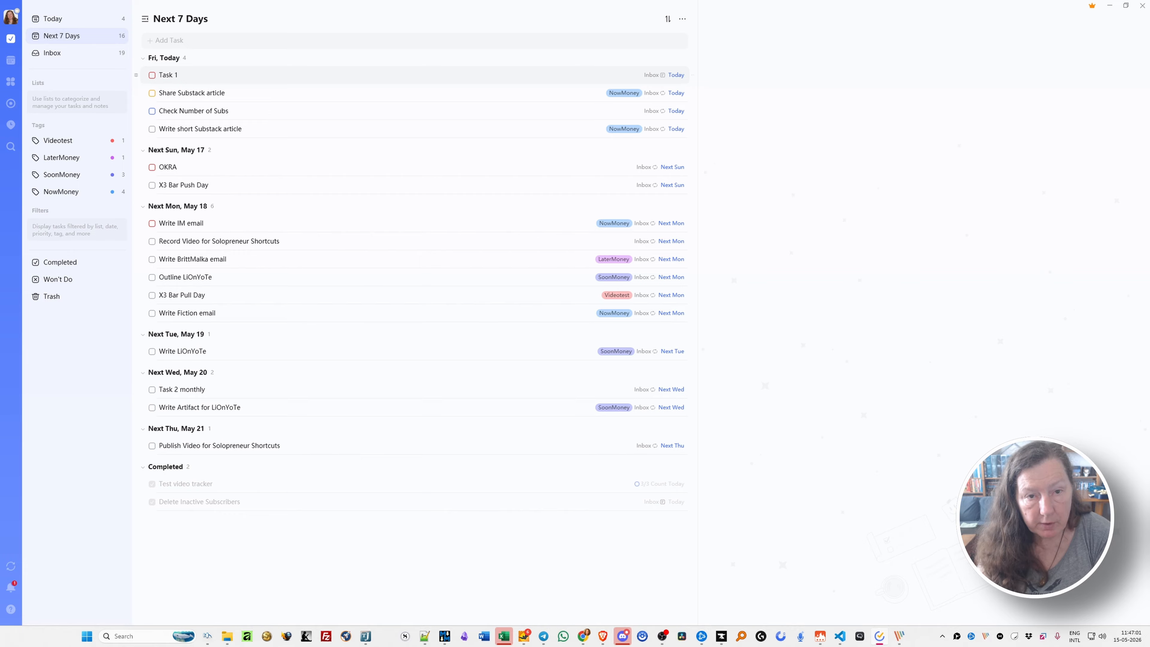
pyautogui.rightClick(194, 80)
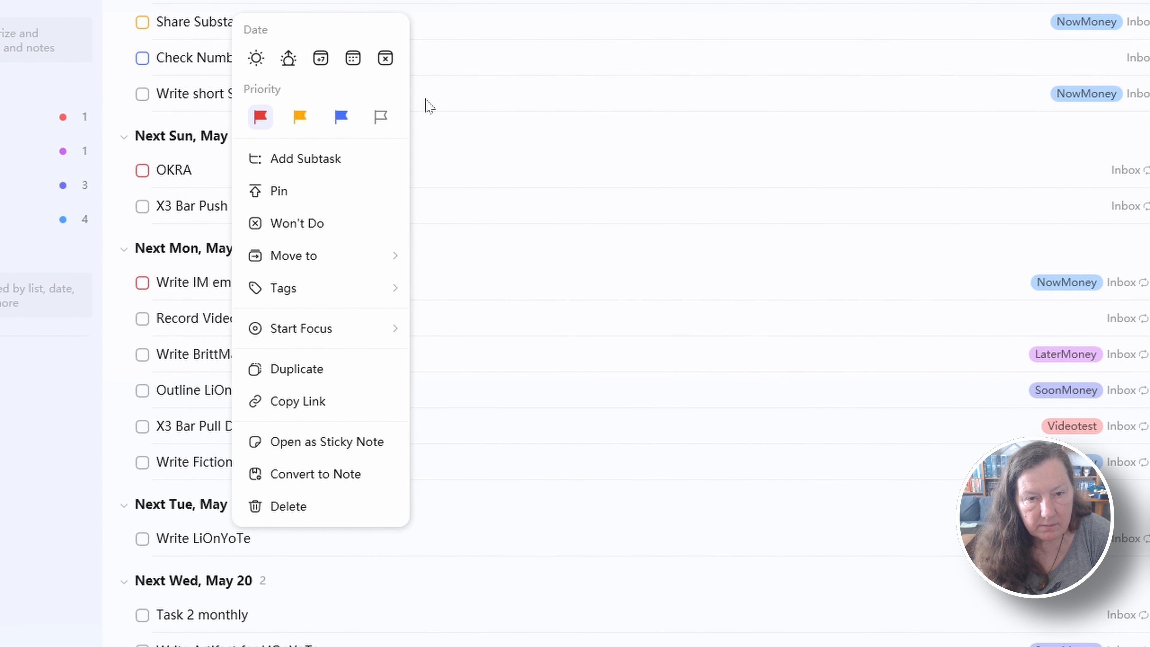
pyautogui.moveTo(310, 256)
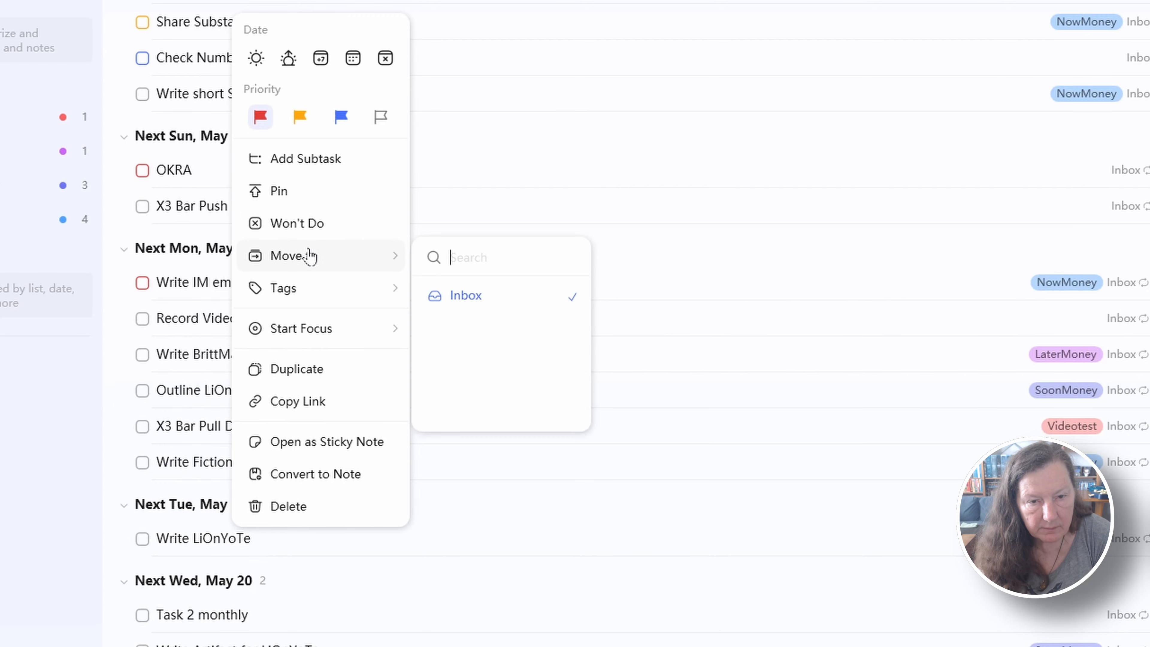
pyautogui.click(310, 234)
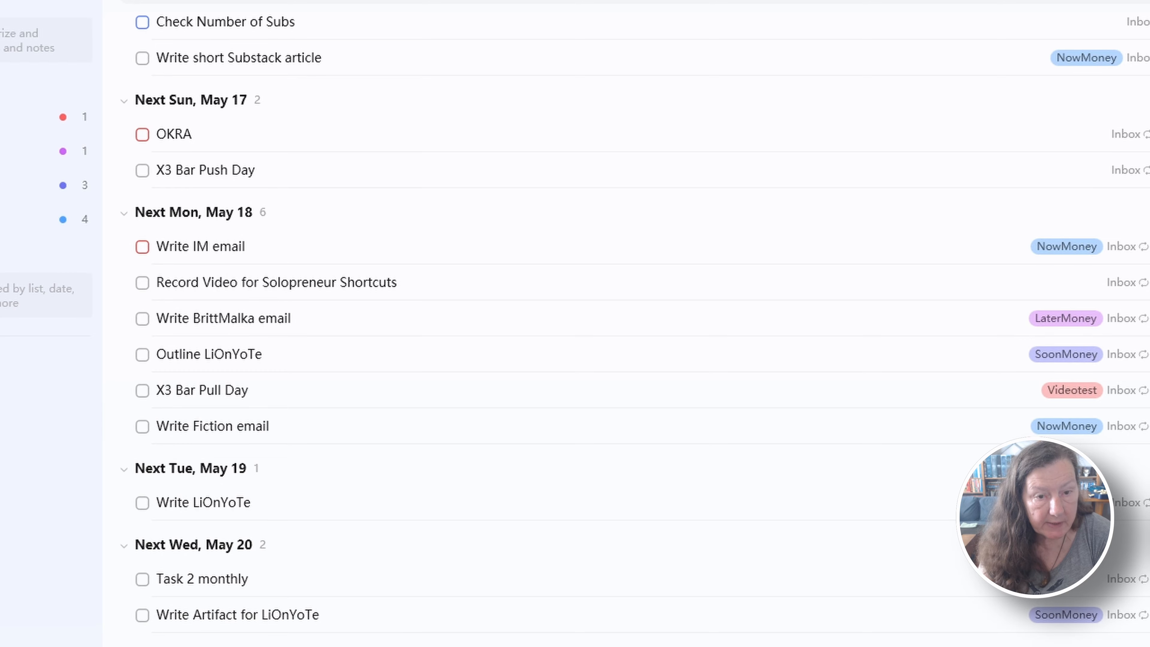
pyautogui.scroll(-5, 205, 223)
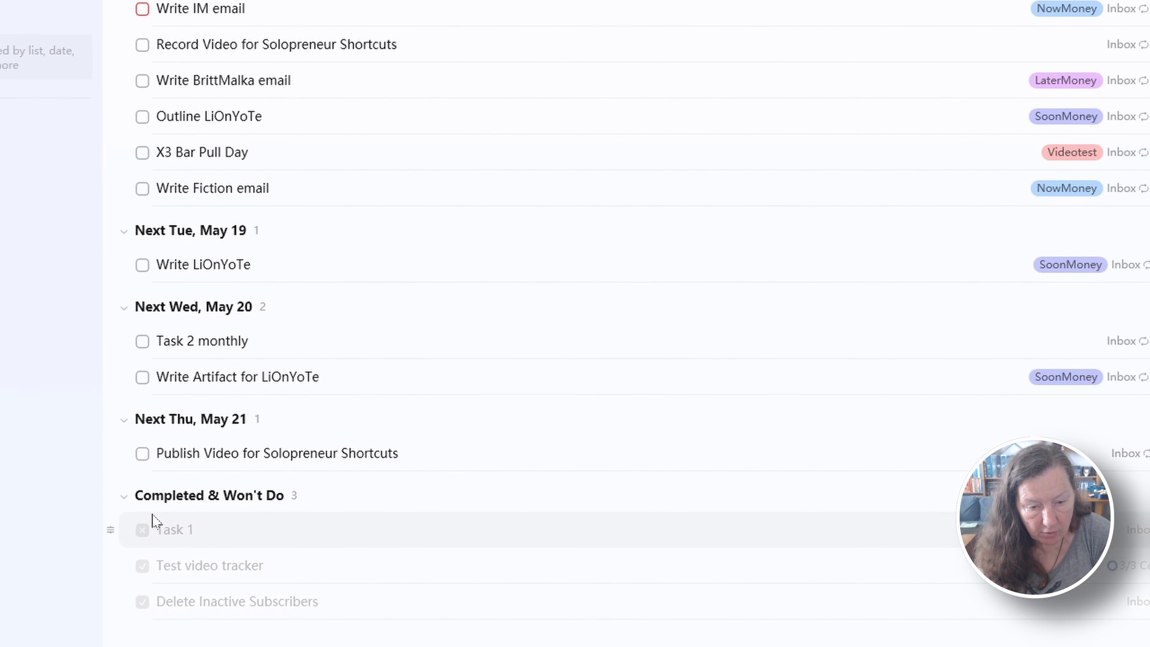
pyautogui.scroll(-2, 152, 520)
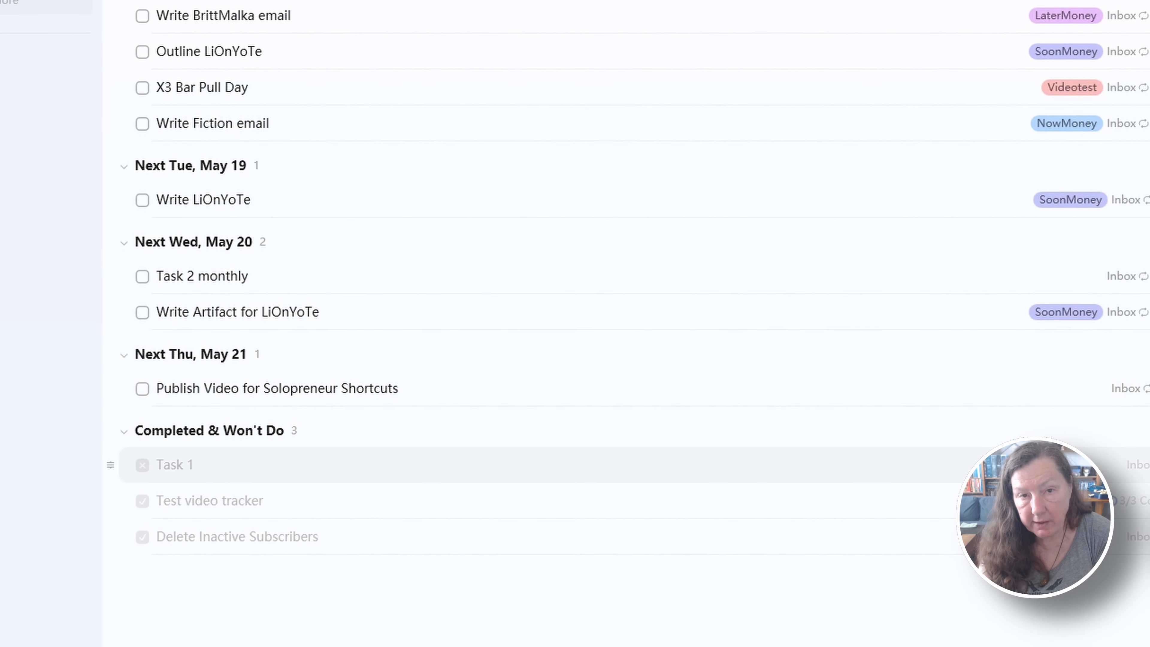